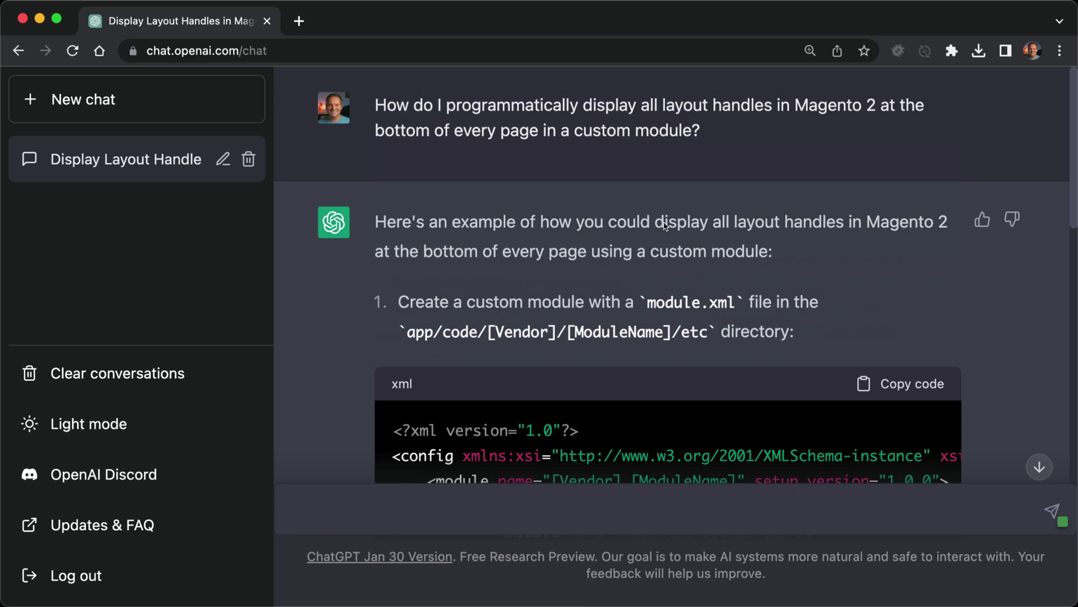
pyautogui.scroll(-3, 665, 225)
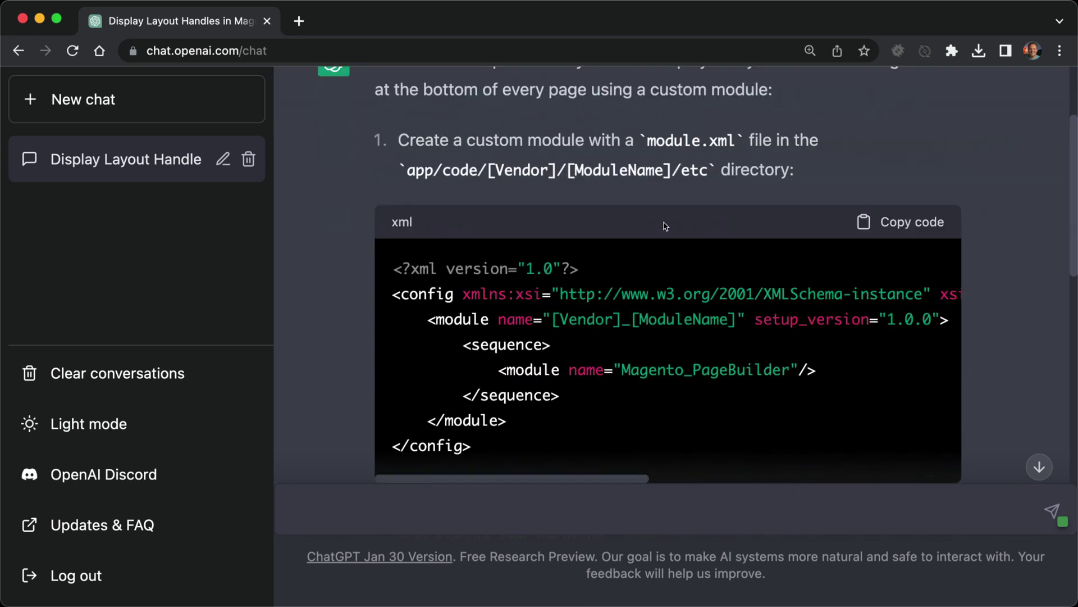
pyautogui.scroll(-5, 664, 226)
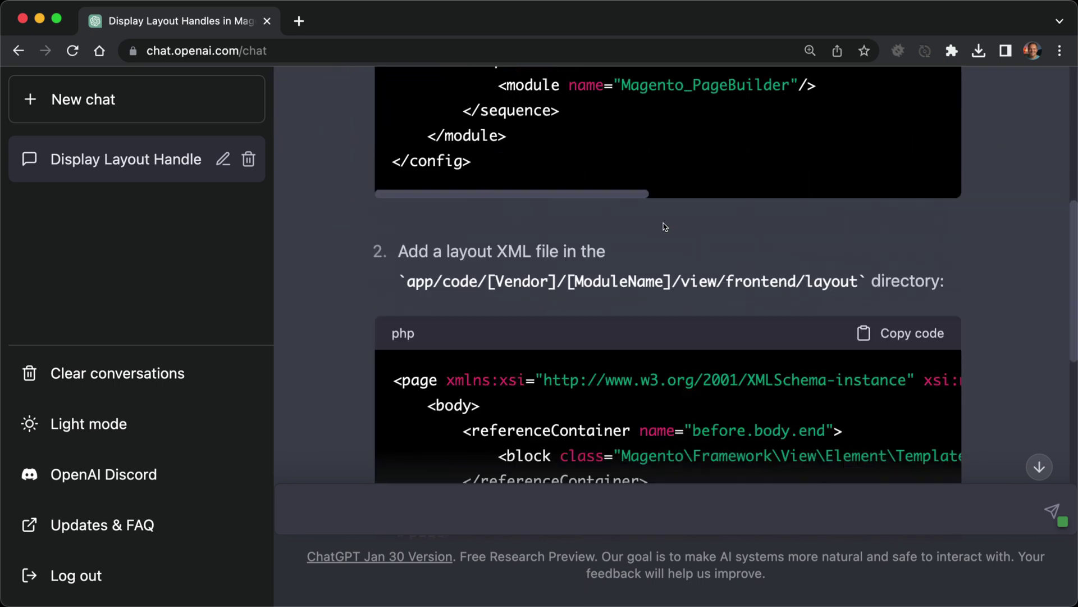
pyautogui.scroll(-3, 665, 227)
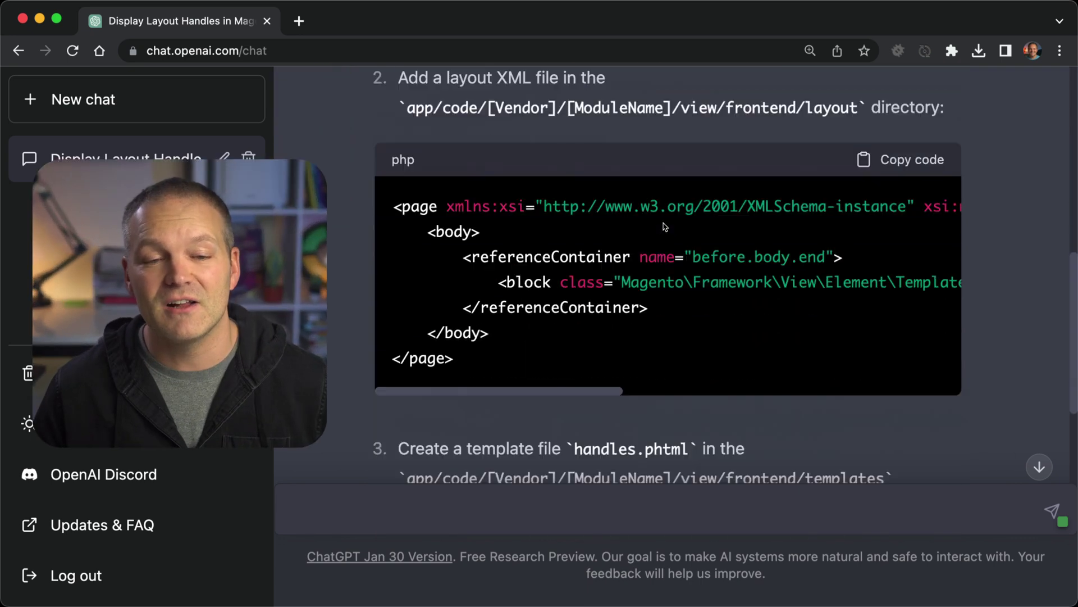
pyautogui.scroll(-3, 664, 226)
pyautogui.scroll(-2, 664, 226)
pyautogui.scroll(-3, 664, 226)
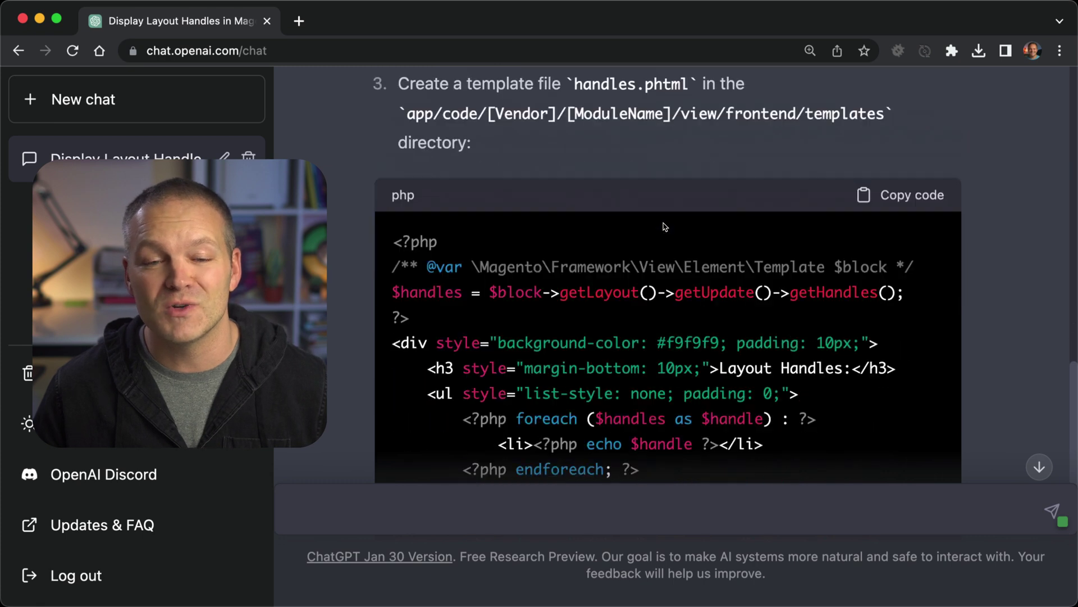
pyautogui.scroll(-1, 664, 226)
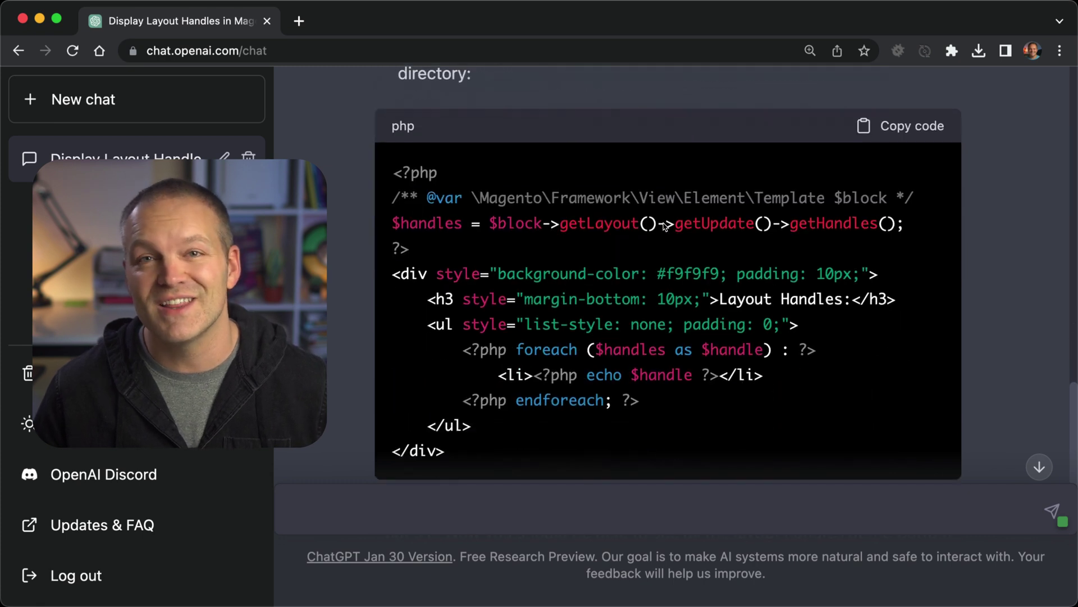
pyautogui.scroll(-4, 664, 226)
pyautogui.scroll(8, 664, 226)
pyautogui.scroll(3, 664, 226)
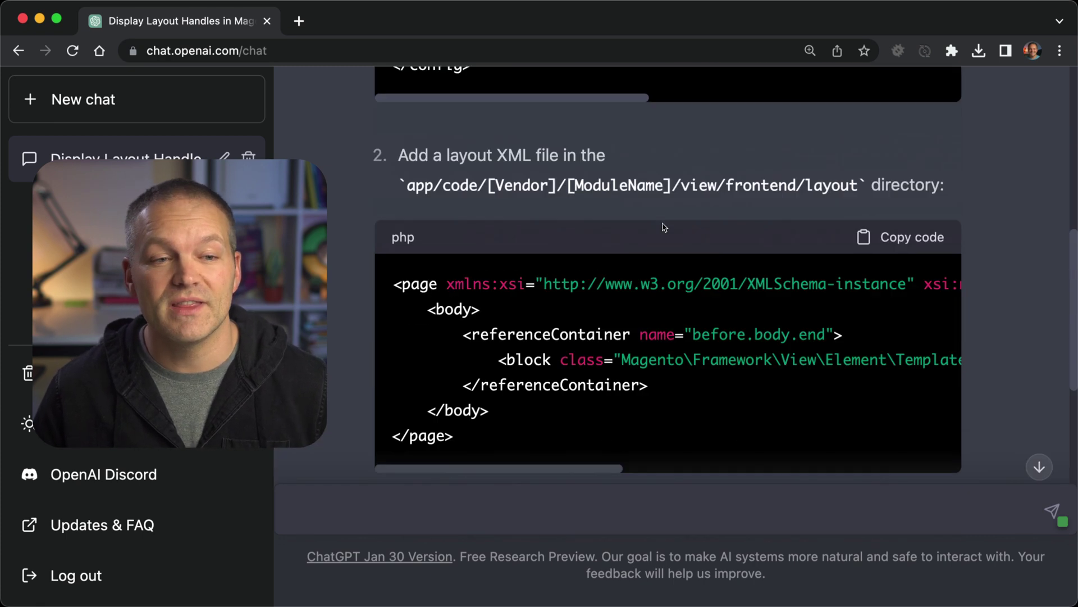
pyautogui.scroll(3, 665, 227)
pyautogui.scroll(2, 664, 226)
pyautogui.scroll(1, 664, 226)
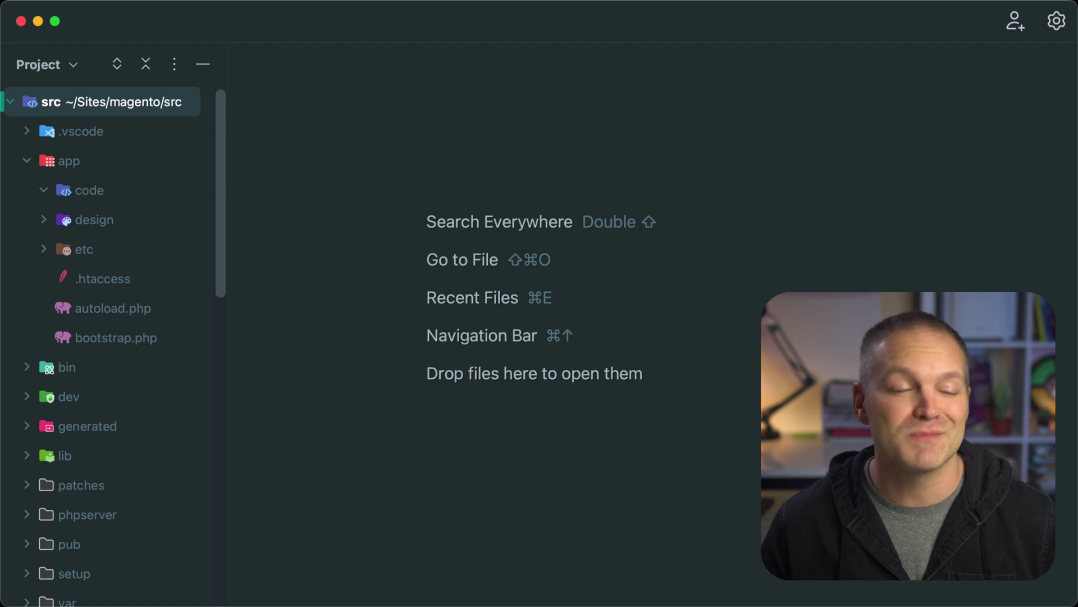
# Step: Create the MarkShust/LayoutHandleLogger directory under app/code
pyautogui.rightClick(127, 190)
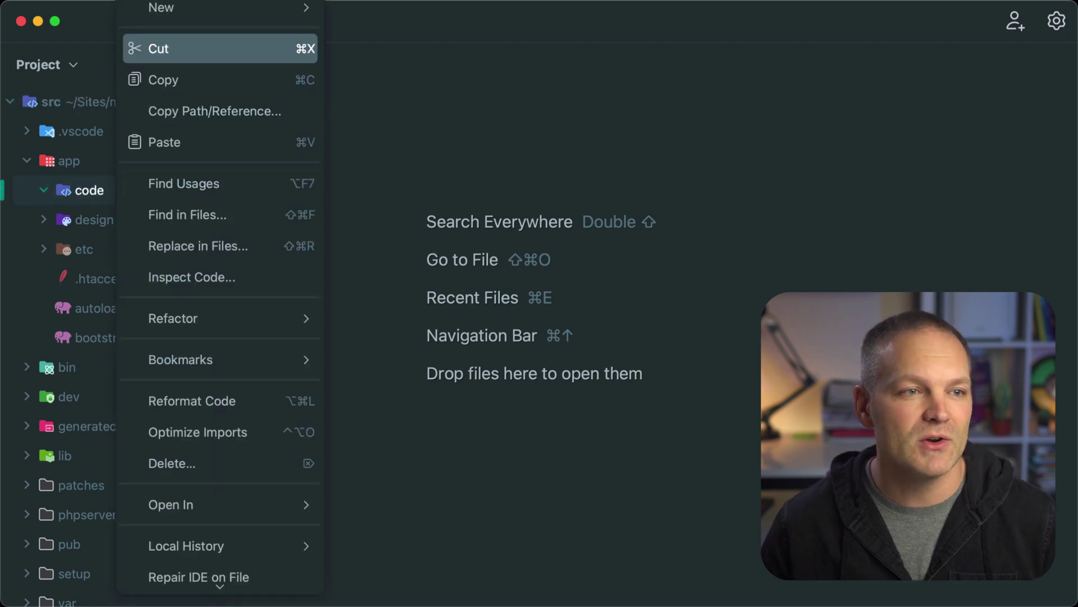
pyautogui.click(382, 77)
pyautogui.write('MarkShust/LayoutHandleLogger')
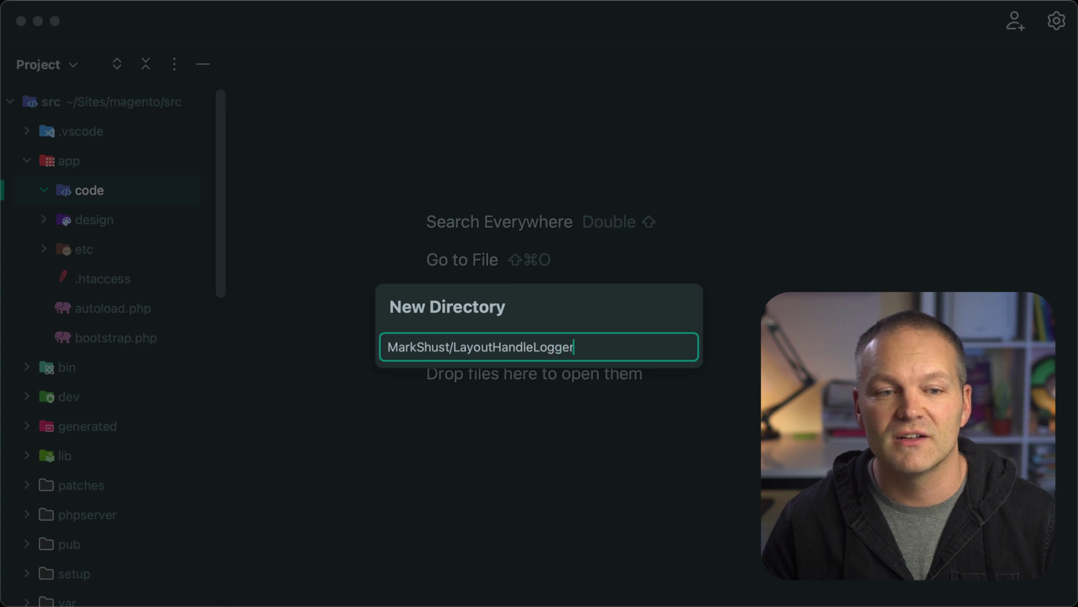
pyautogui.press('Return')
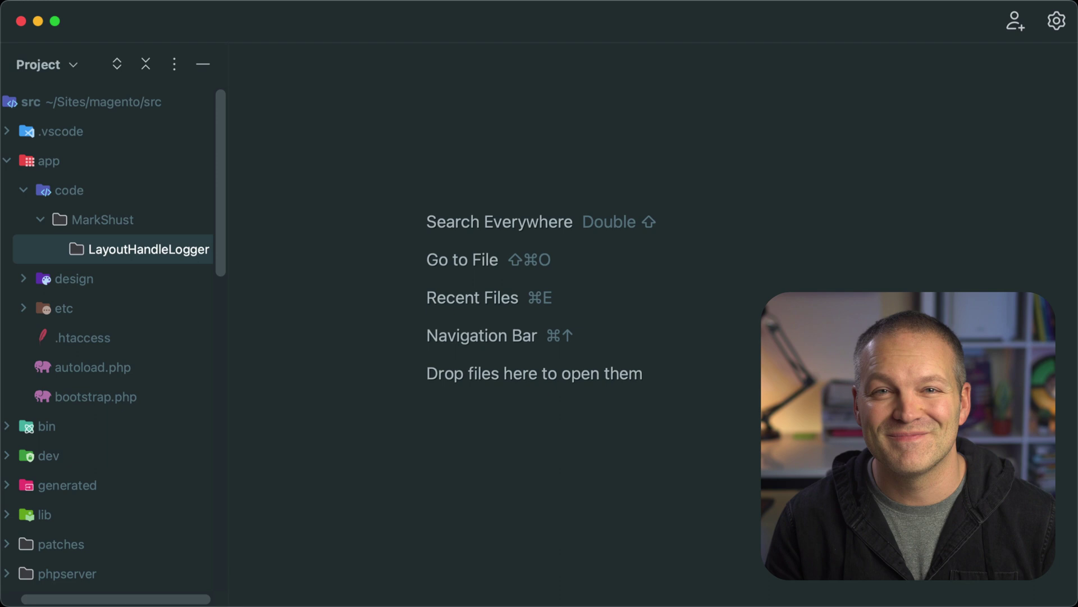
# Step: Add an empty etc/module.xml file inside the LayoutHandleLogger folder
pyautogui.rightClick(154, 249)
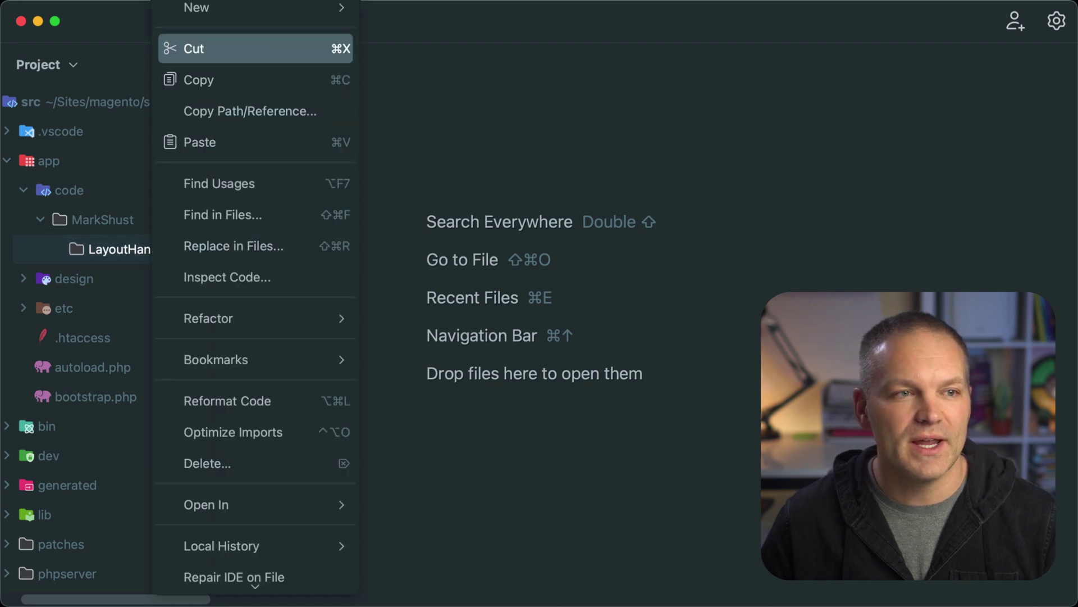
pyautogui.press('Return')
pyautogui.write('etc/module.xml')
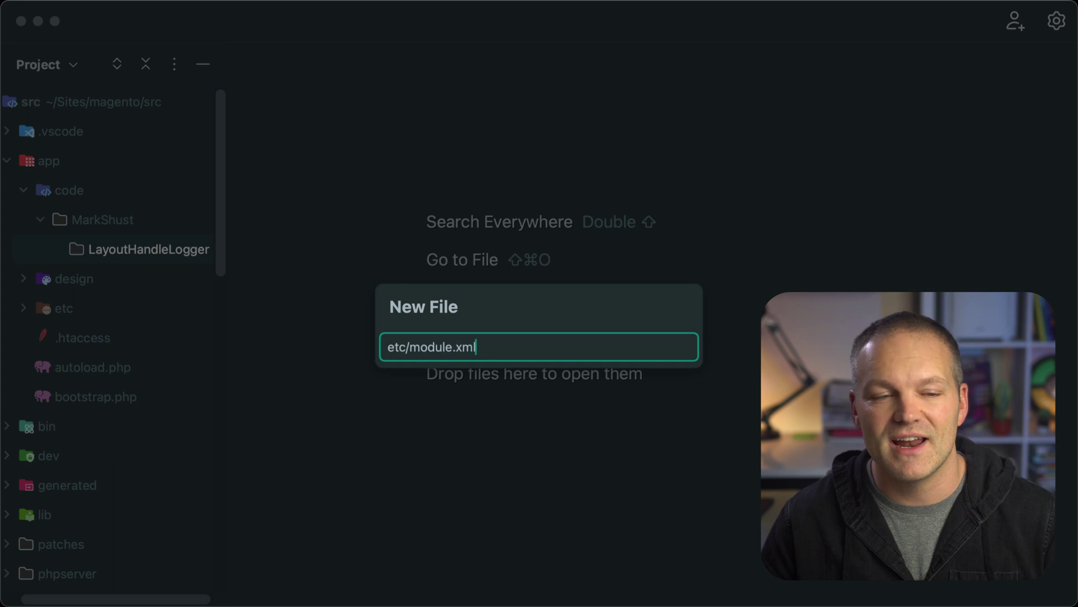
pyautogui.press('Return')
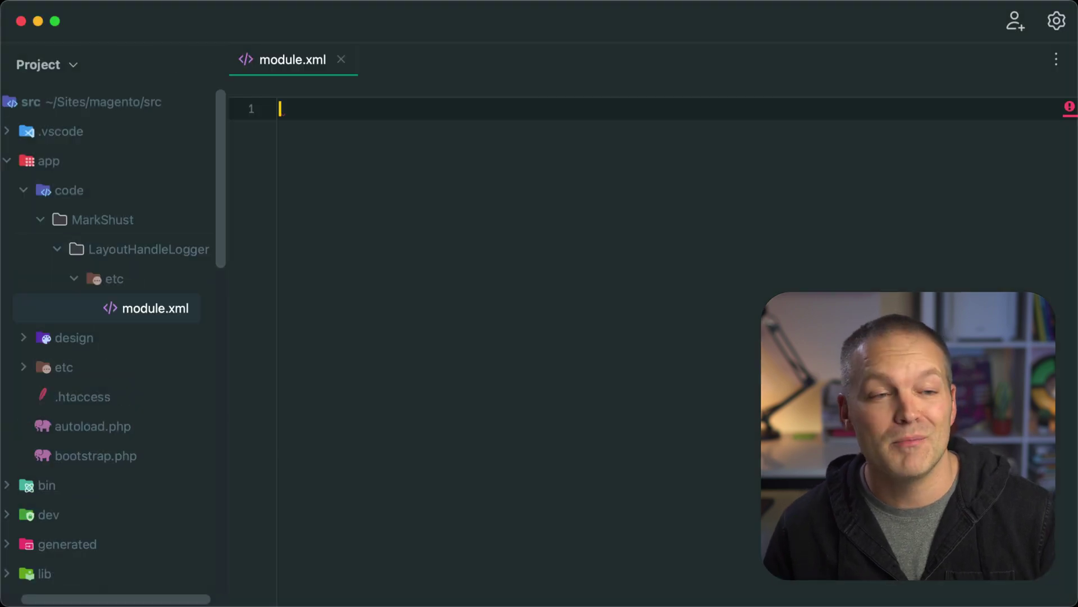
# Step: Paste the module XML and replace the placeholder name with MarkShust_LayoutHandleLogger
pyautogui.write('<?xml version="1.0"?> <config xmlns:xsi="http://www.w3.org/2001/XMLSchema-instance" xsi:noNamespaceSchemaLocation="urn:magento:framework:Module/etc/module.xml">     <module name="[Vendor]_[ModuleName]" setup_version="1.0.0">         <sequence>             <module name="Magento_PageBuilder"/>         </sequence>     </module> </config>')
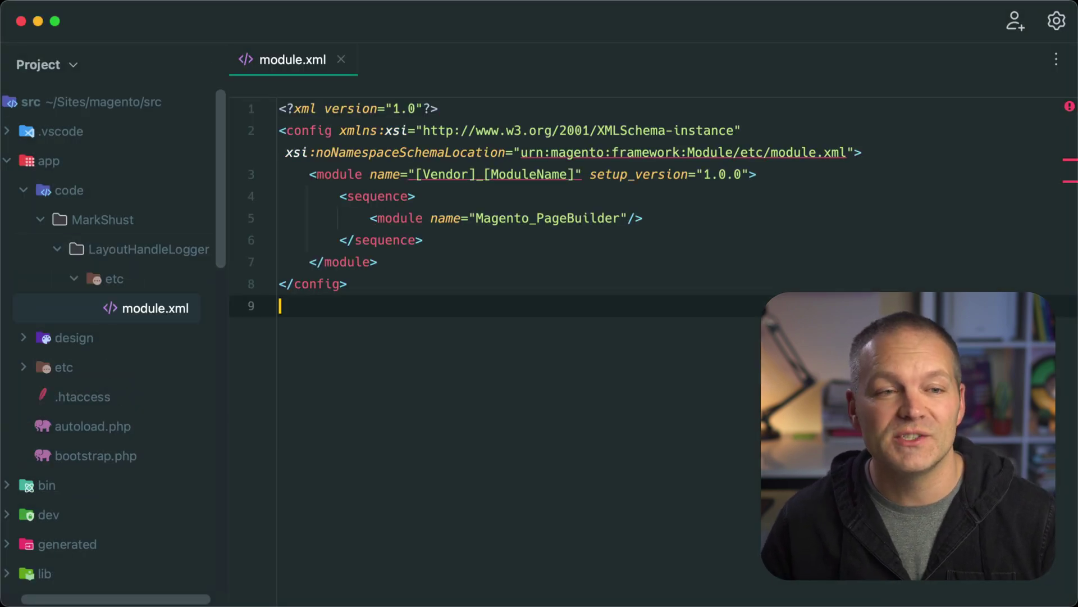
pyautogui.moveTo(415, 175); pyautogui.dragTo(578, 174)
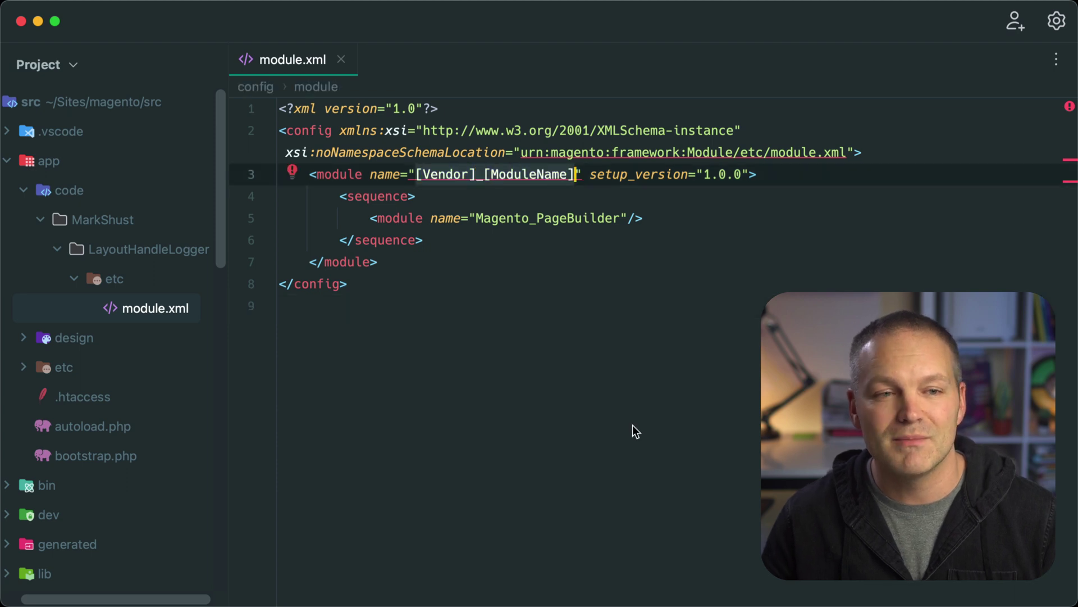
pyautogui.write('MarkShust_')
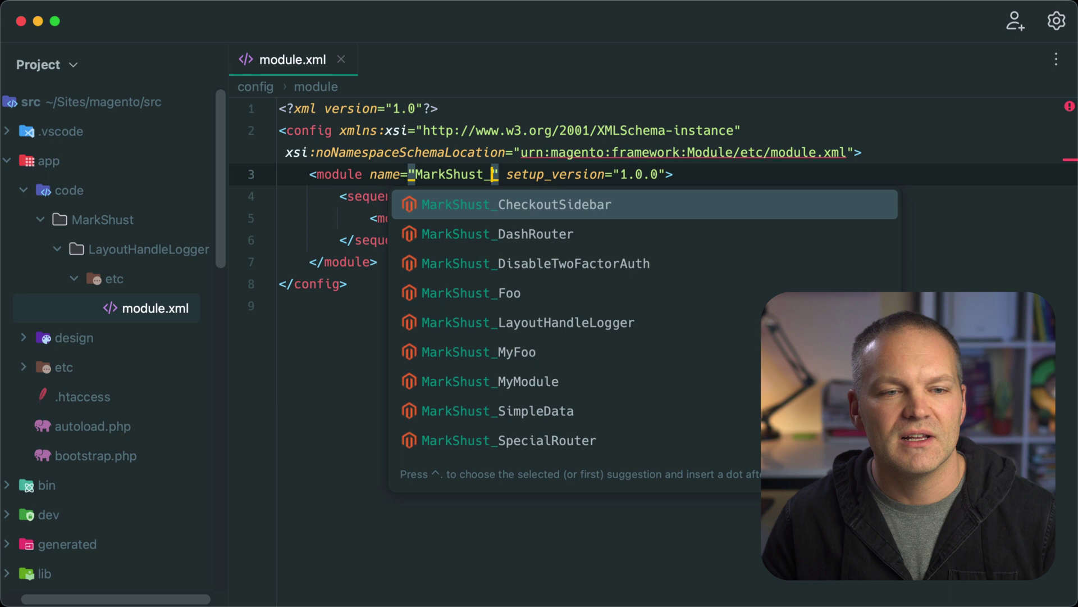
pyautogui.write('La')
pyautogui.press('Return')
pyautogui.press('Down')
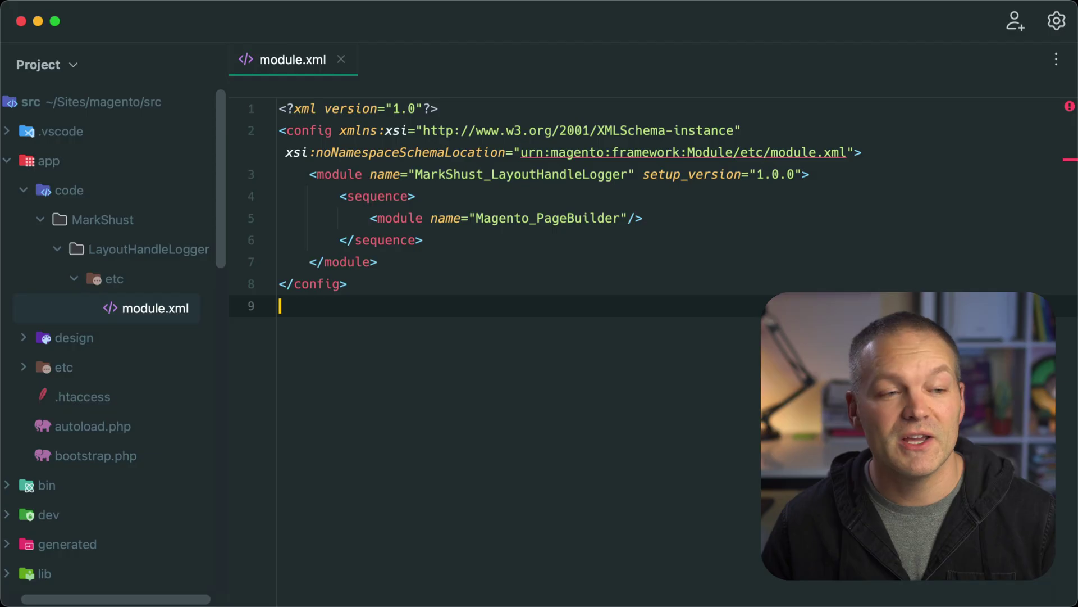
# Step: Create registration.php in the module and expand the m2registration snippet
pyautogui.rightClick(149, 249)
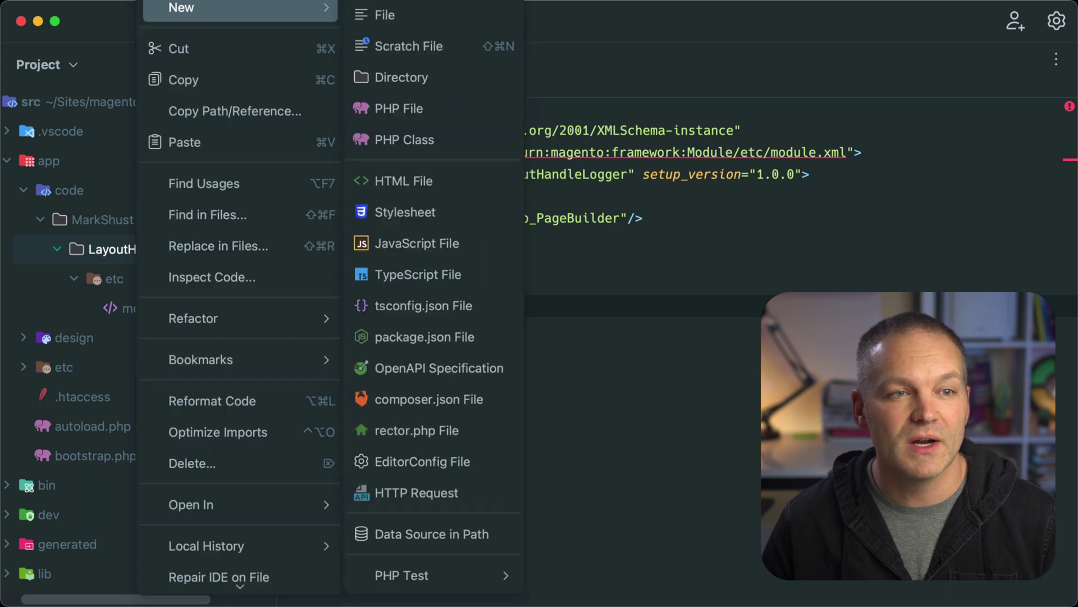
pyautogui.click(385, 14)
pyautogui.write('registra')
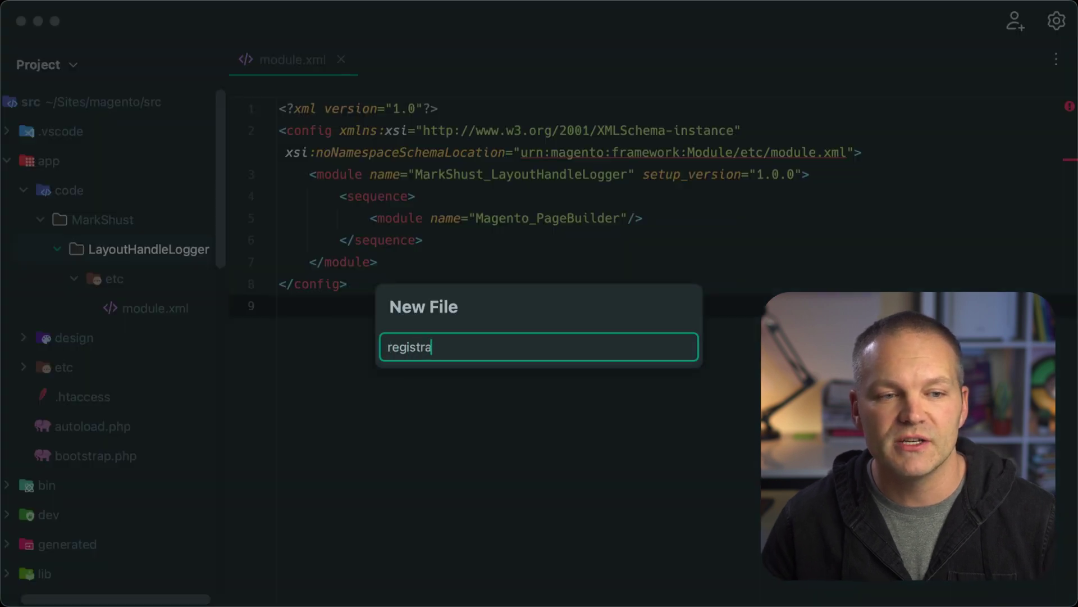
pyautogui.write('tion.php')
pyautogui.press('Return')
pyautogui.write('<?php')
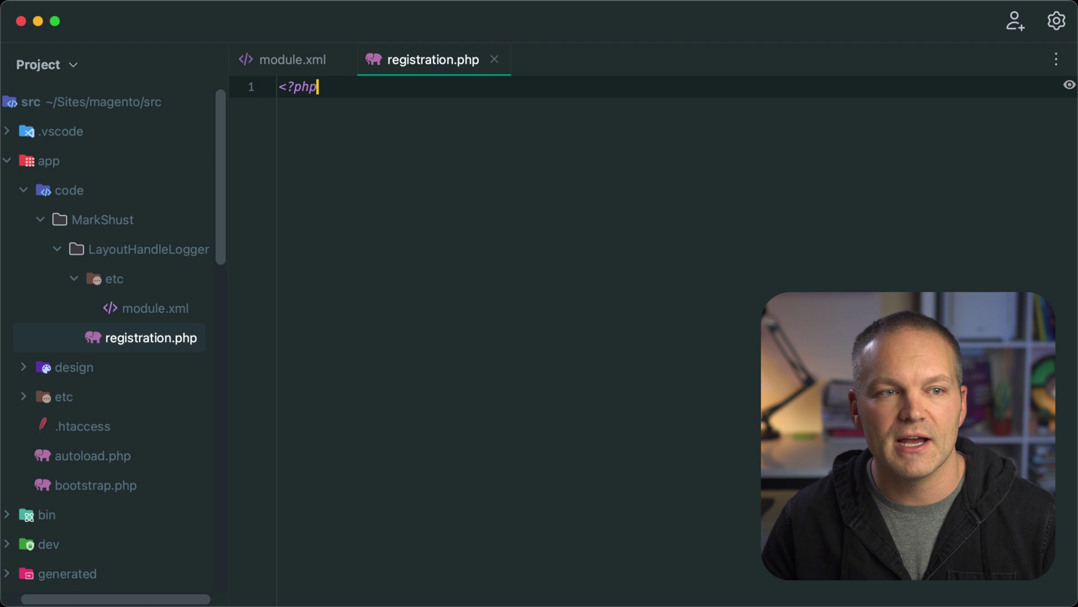
pyautogui.write(' m2re')
pyautogui.press('Return')
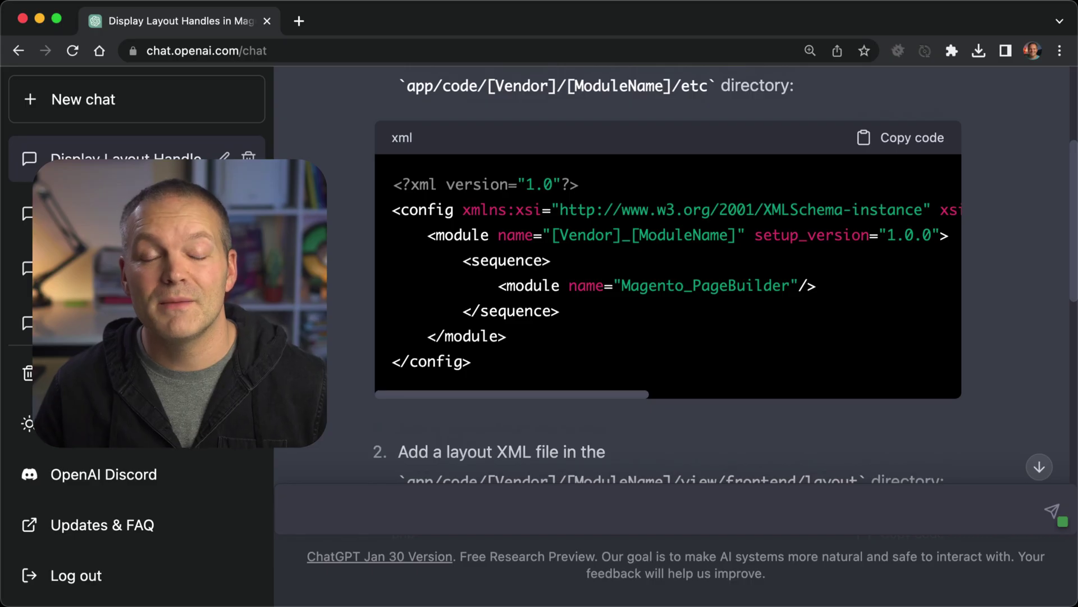
pyautogui.scroll(-1, 668, 279)
pyautogui.scroll(-3, 668, 278)
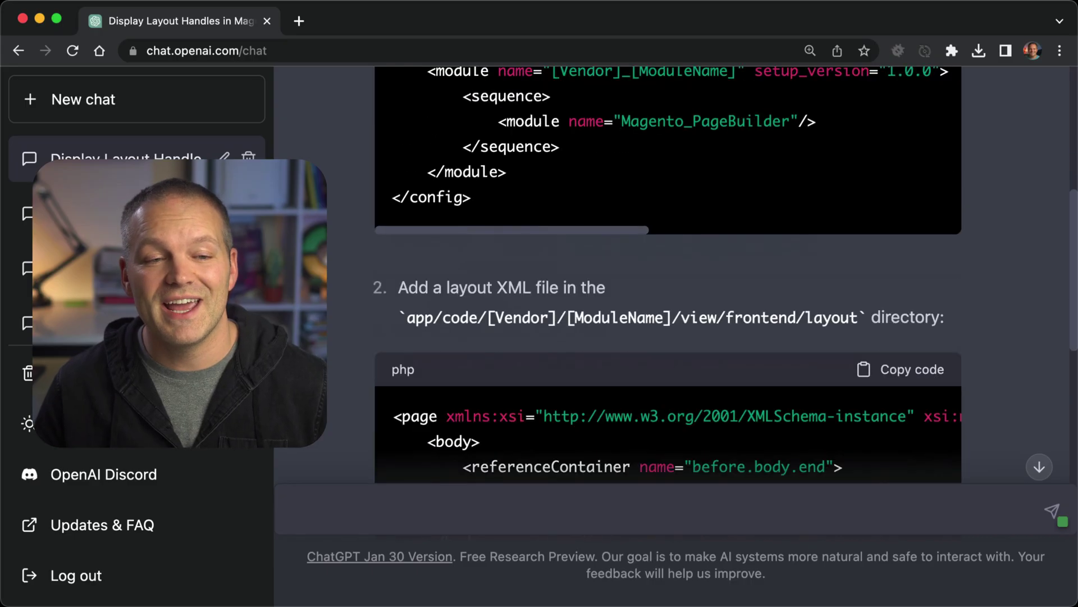
pyautogui.scroll(-4, 667, 278)
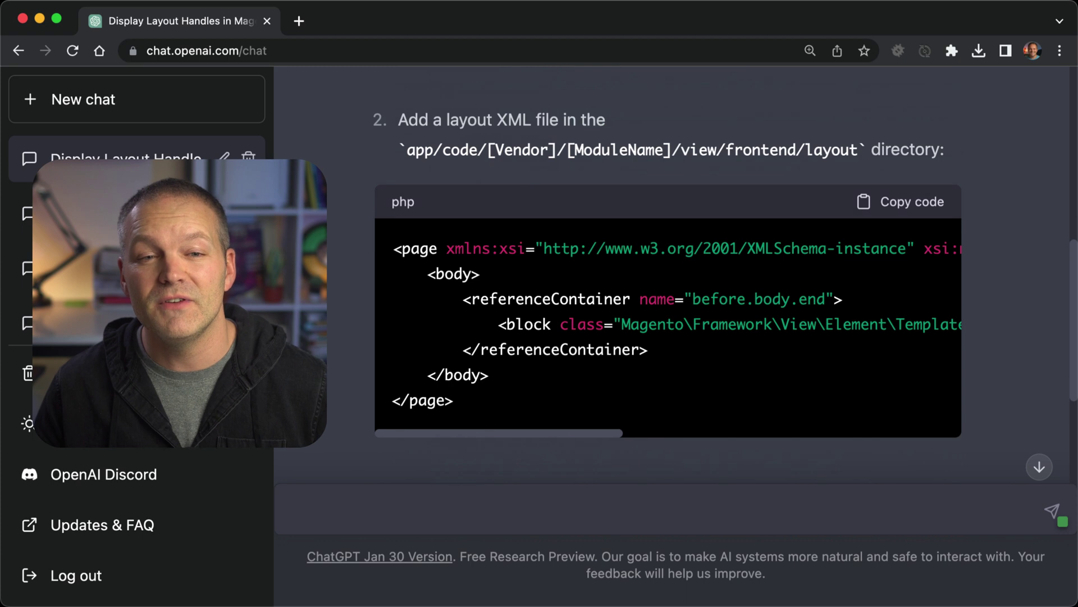
# Step: Review ChatGPT's step 2: the layout XML file goes in view/frontend/layout
pyautogui.moveTo(699, 150); pyautogui.dragTo(858, 149)
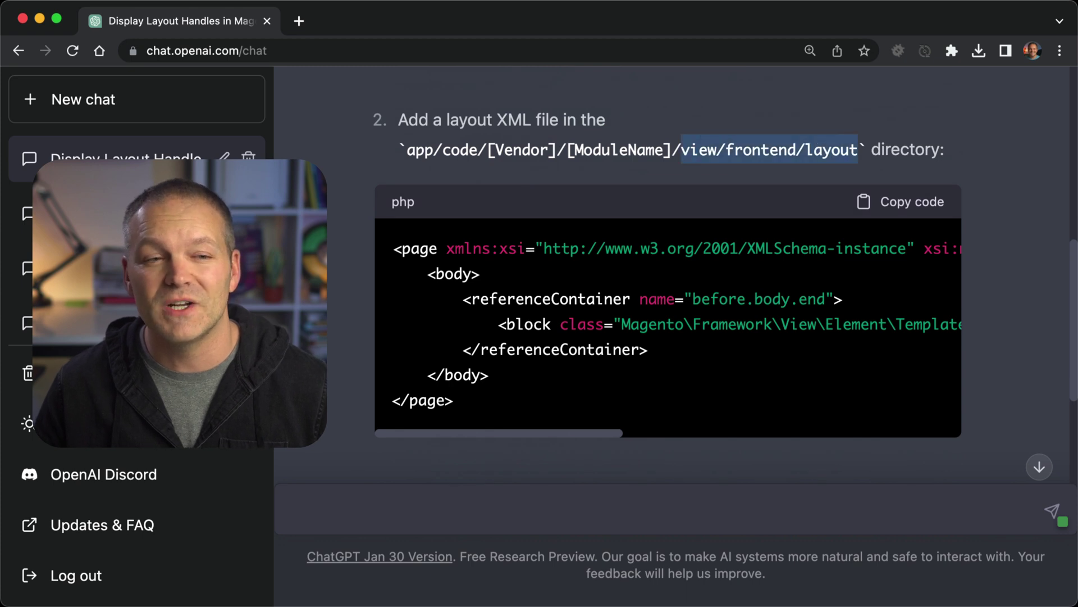
pyautogui.click(857, 149)
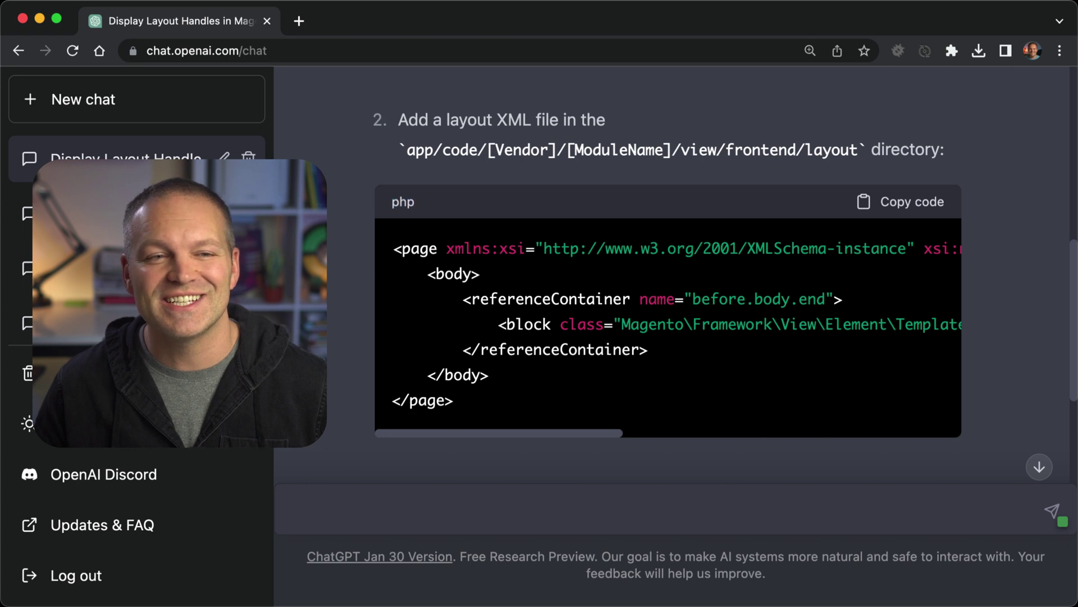
pyautogui.moveTo(447, 119); pyautogui.dragTo(546, 119)
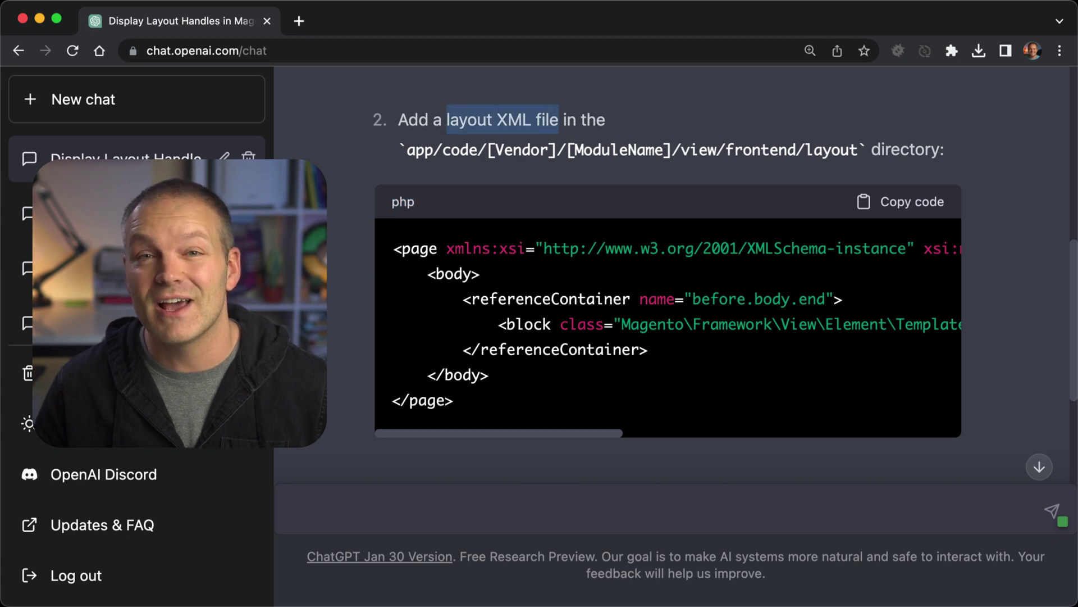
pyautogui.click(558, 120)
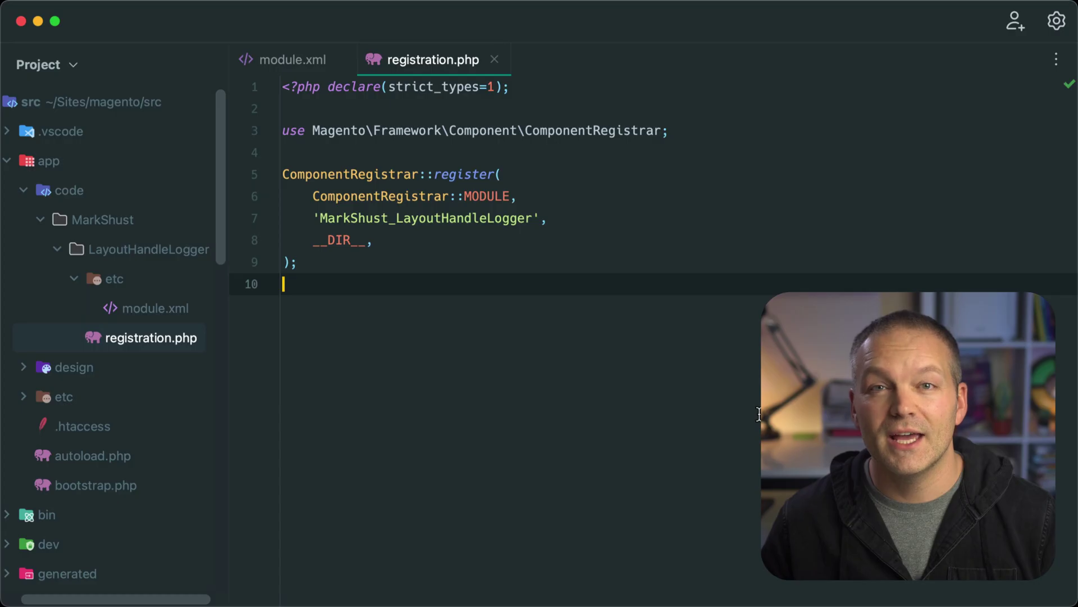
# Step: Create view/frontend/layout/default.xml in the module and paste ChatGPT's layout XML
pyautogui.rightClick(178, 248)
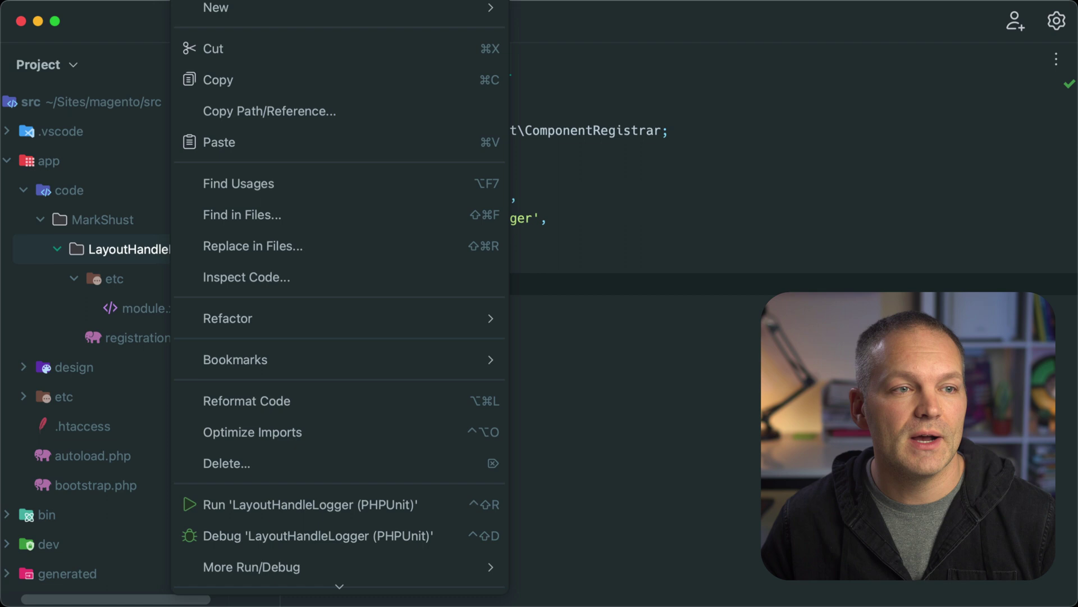
pyautogui.click(566, 76)
pyautogui.write('v')
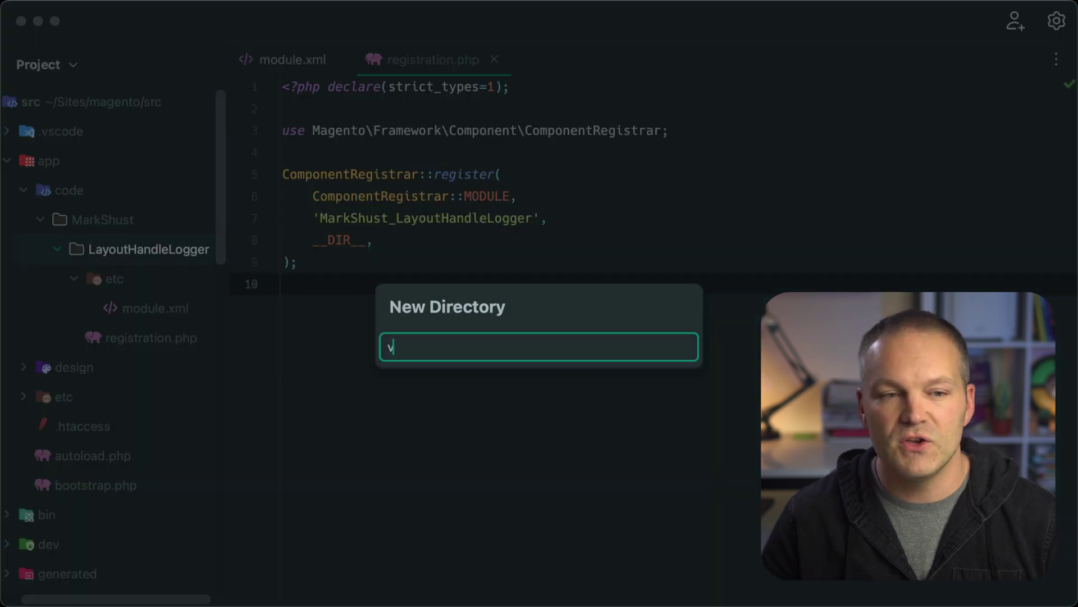
pyautogui.write('iew/frontend/')
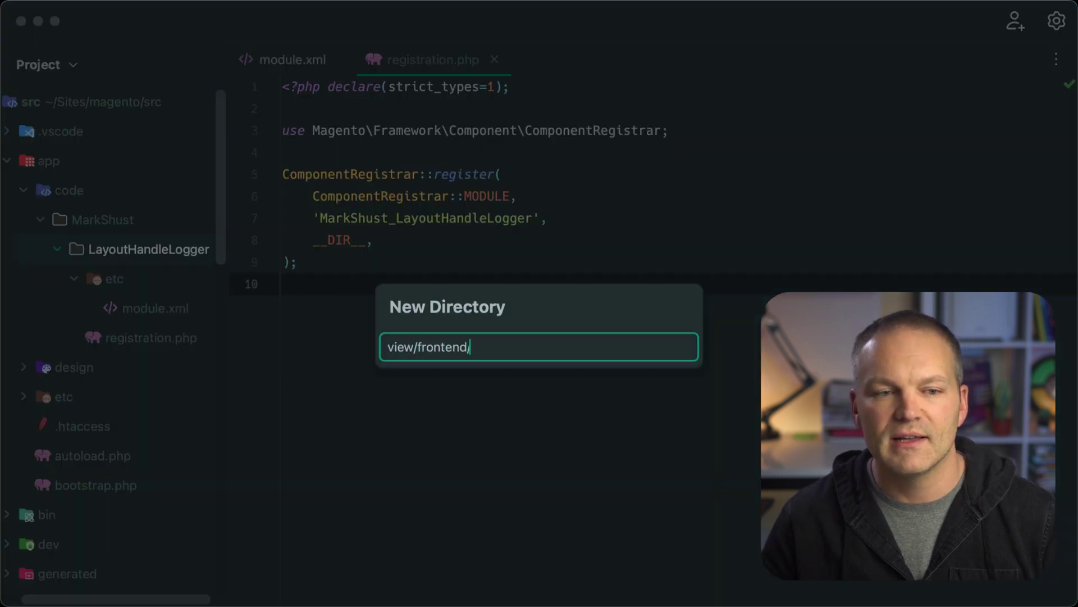
pyautogui.write('ut')
pyautogui.press('Return')
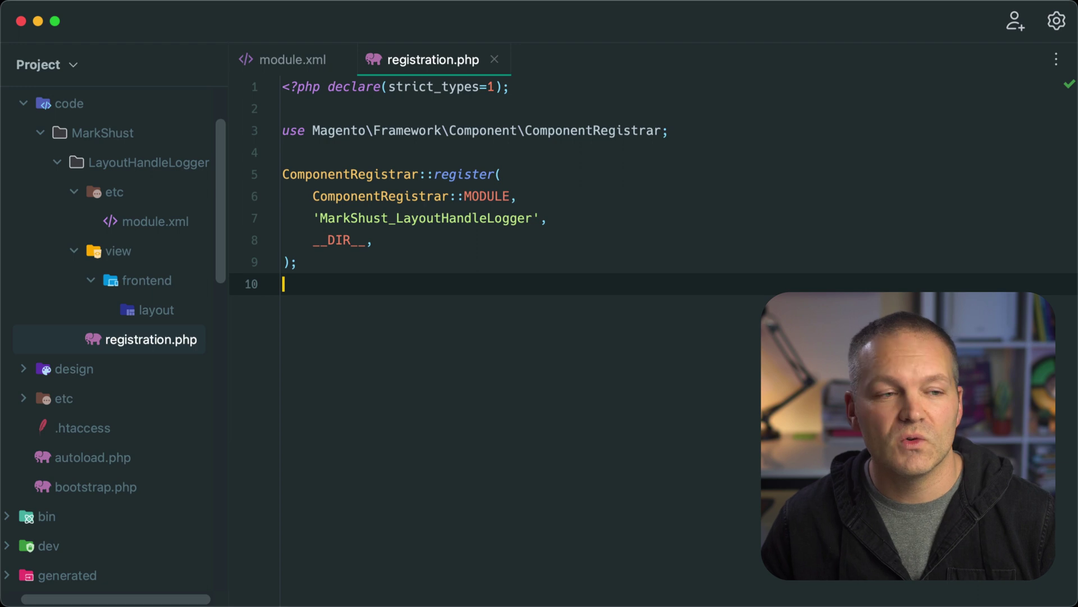
pyautogui.rightClick(156, 310)
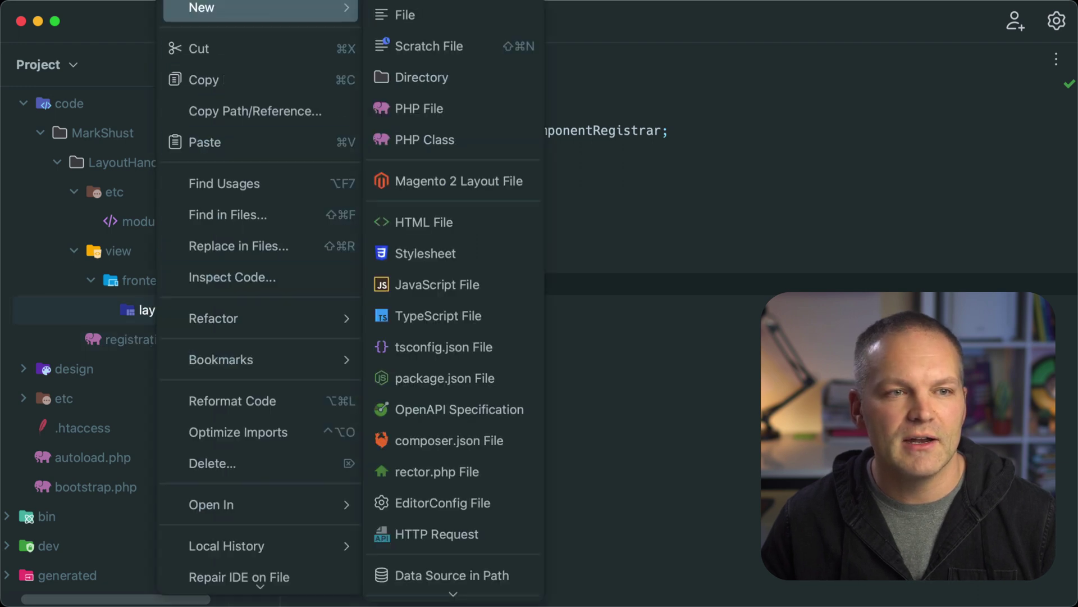
pyautogui.click(396, 12)
pyautogui.write('default.')
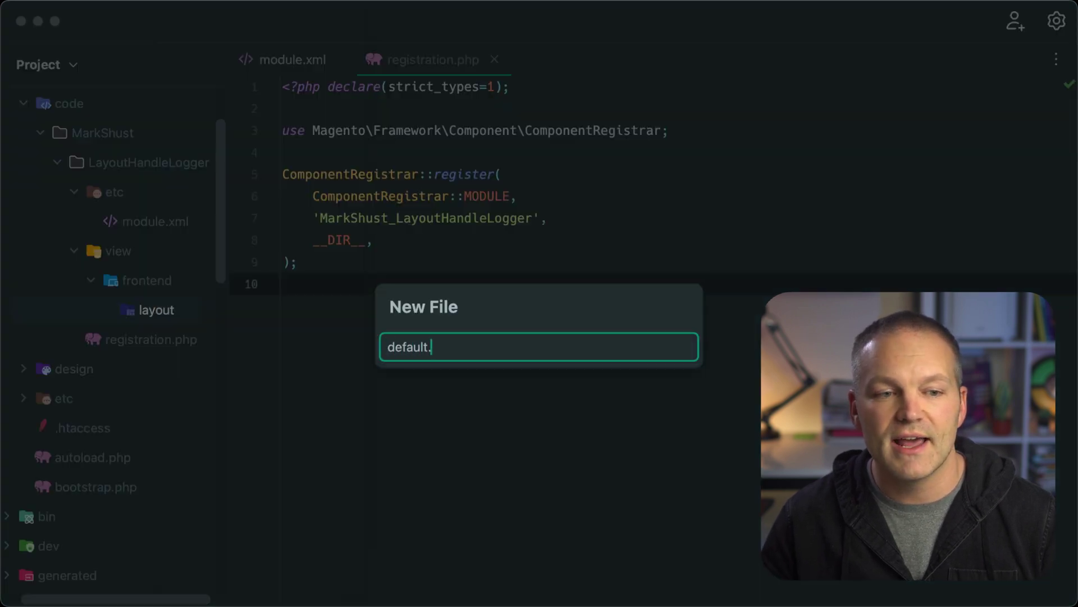
pyautogui.write('xml')
pyautogui.press('Return')
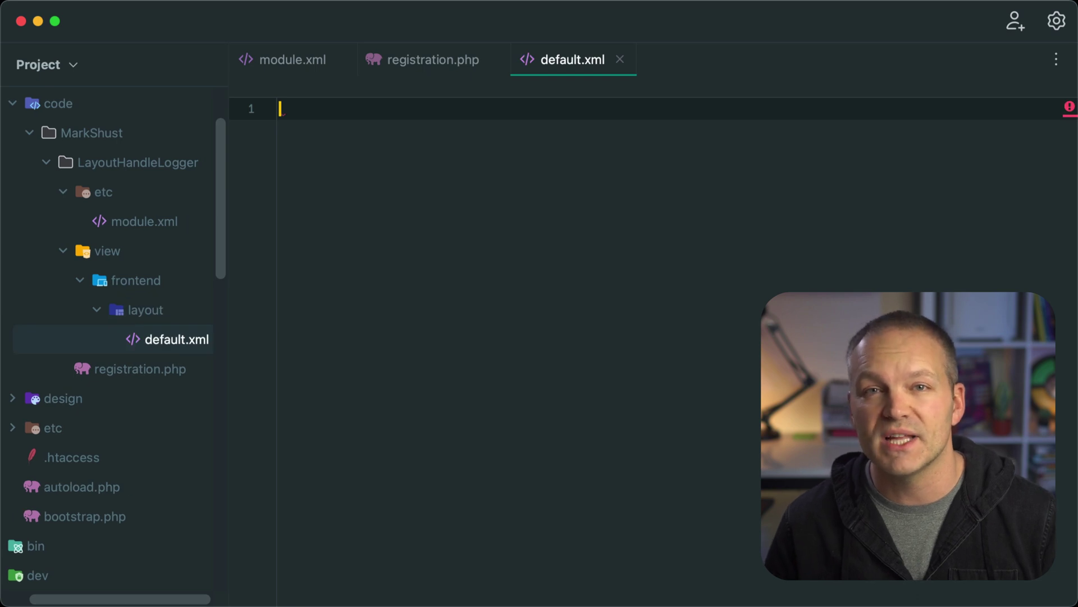
pyautogui.write('<page xmlns:xsi="http://www.w3.org/2001/XMLSchema-instance" xsi:noNamespaceSchemaLocation="urn:magento:framework:View/Layout/etc/page_configuration.xsd">     <body>         <referenceContainer name="before.body.end">             <block class="Magento\\Framework\\View\\Element\\Template" name="[vendor].[modulename].handles" template="[Vendor]_[ModuleName]::handles.phtml"/>         </referenceContainer>     </body> </page>')
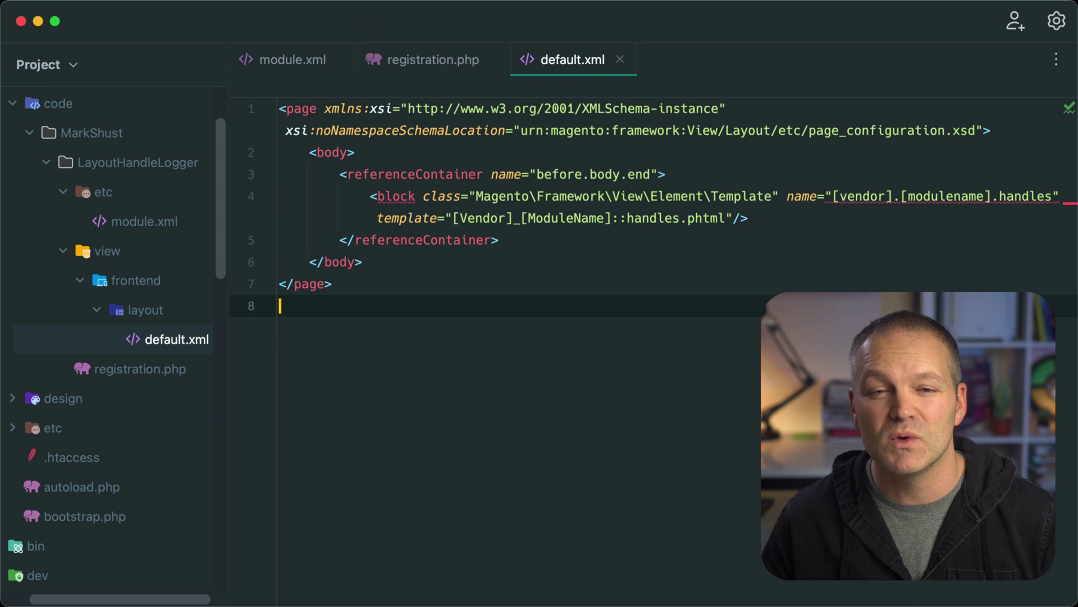
# Step: Replace the vendor/module placeholders so the block uses MarkShust_LayoutHandleLogger::handles.phtml
pyautogui.doubleClick(861, 195)
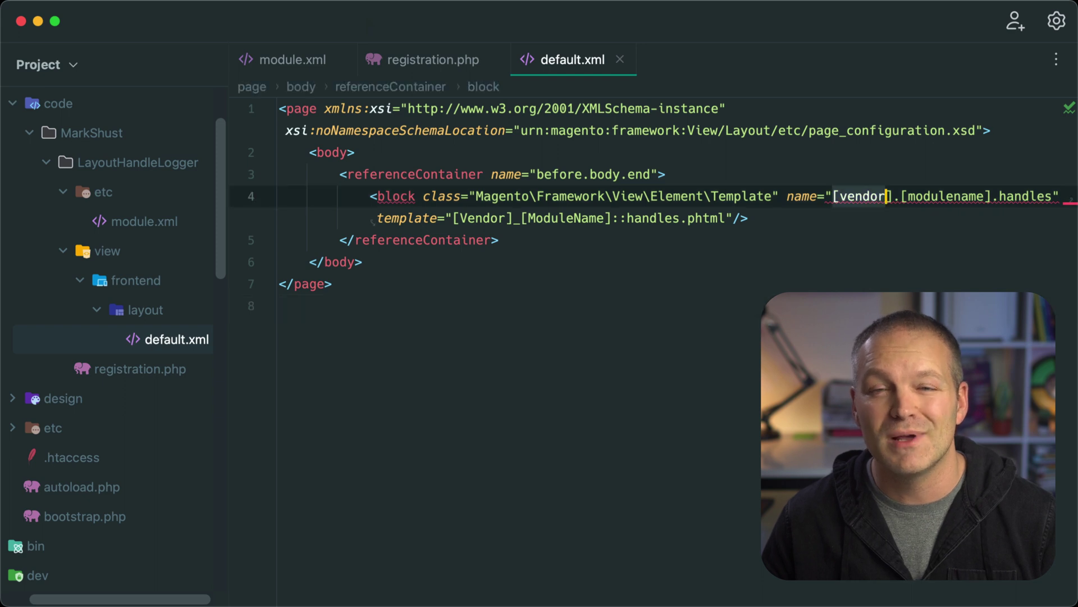
pyautogui.write('marks')
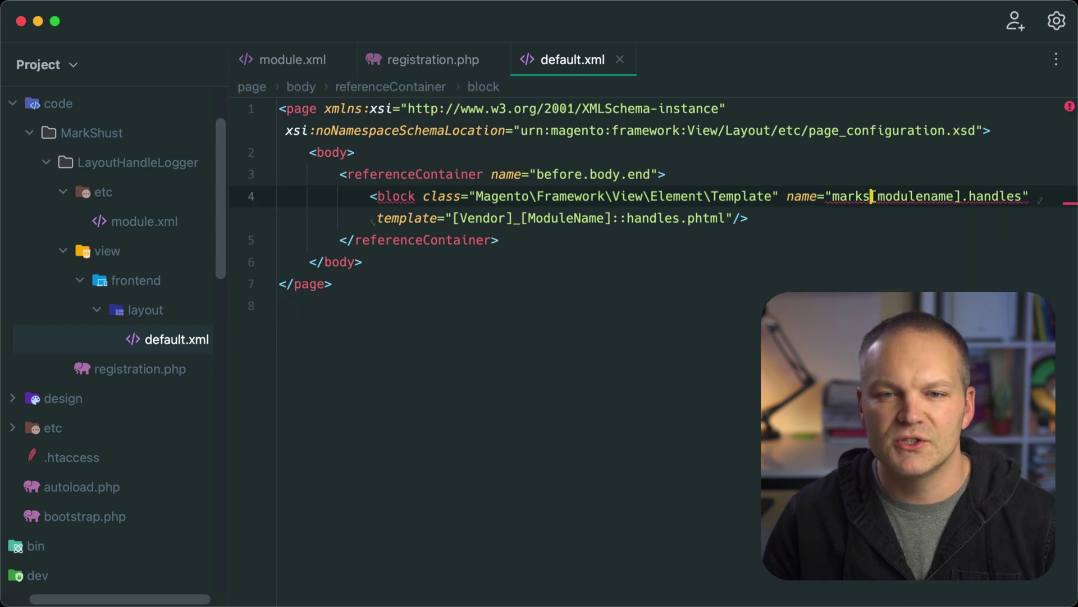
pyautogui.write('hust.')
pyautogui.hotkey('shift', 'Right')
pyautogui.hotkey('shift', 'Right')
pyautogui.hotkey('shift', 'Right')
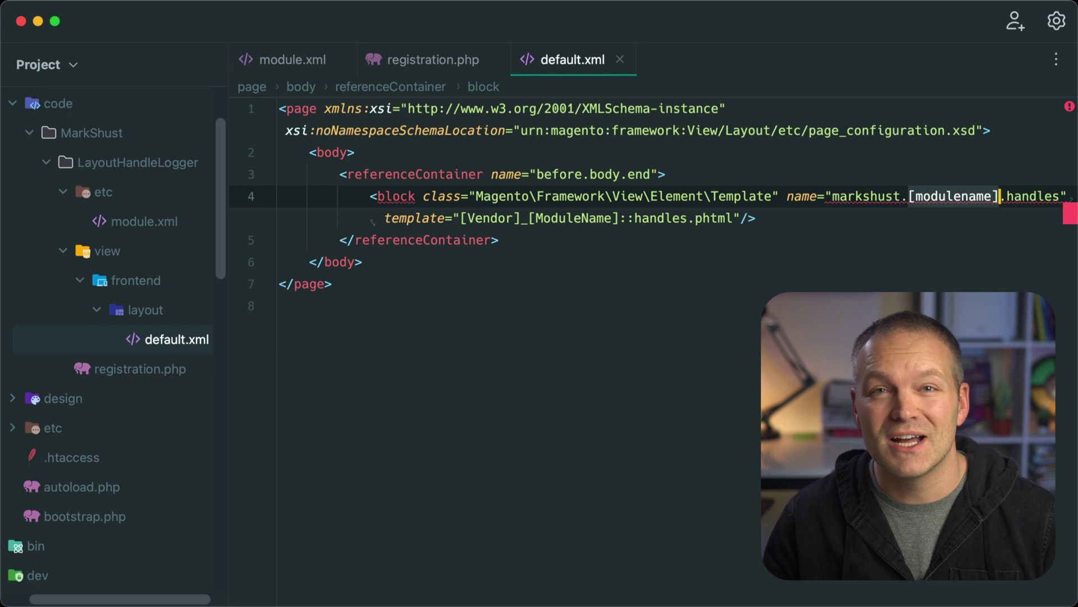
pyautogui.write('layouth')
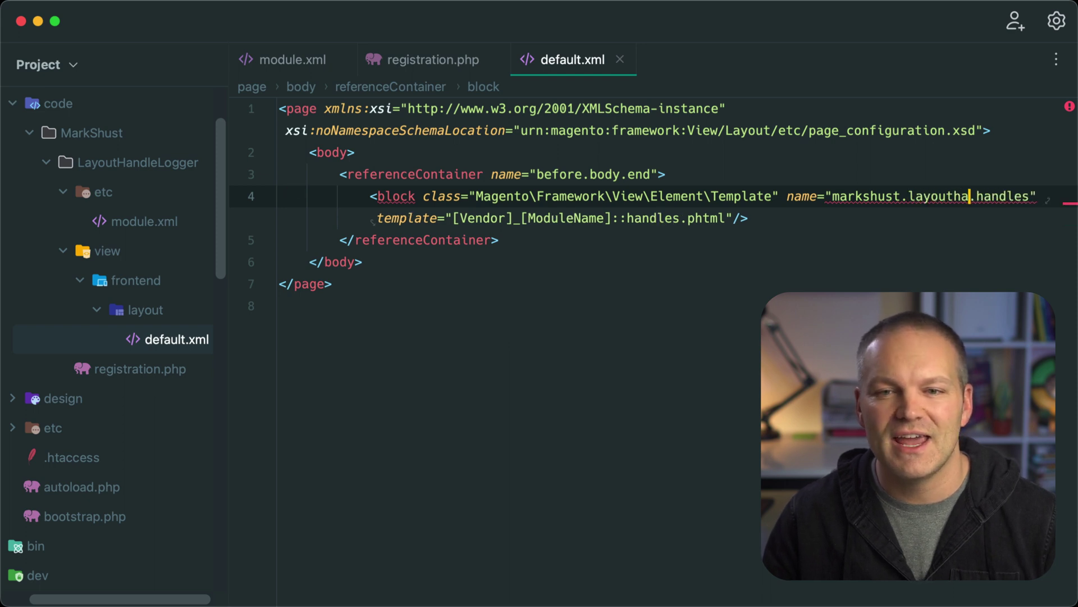
pyautogui.write('ndlelogger')
pyautogui.press('Right')
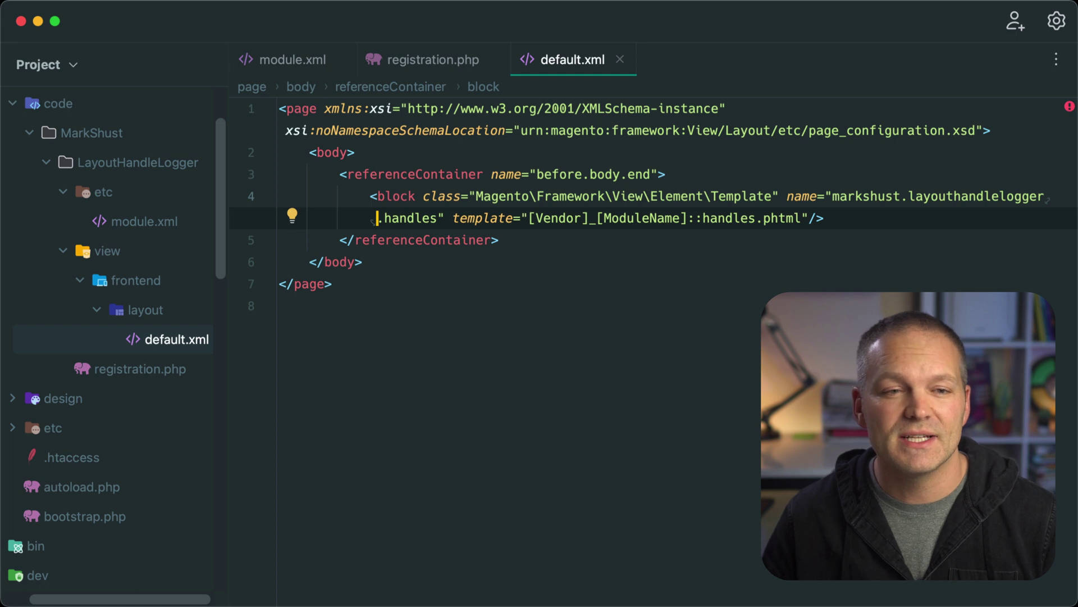
pyautogui.moveTo(529, 218); pyautogui.dragTo(710, 219)
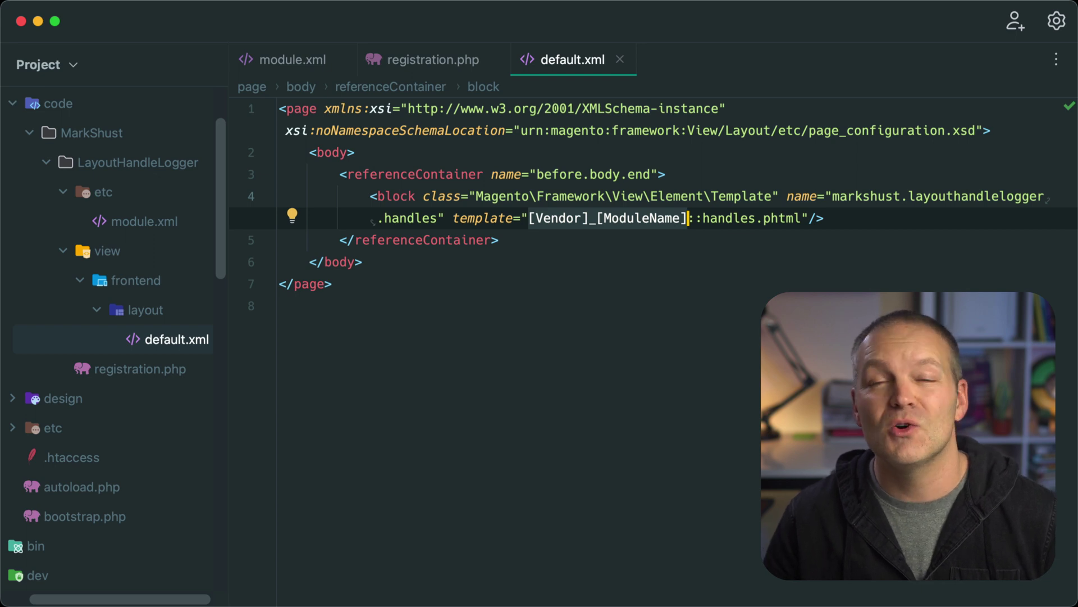
pyautogui.write('Mark')
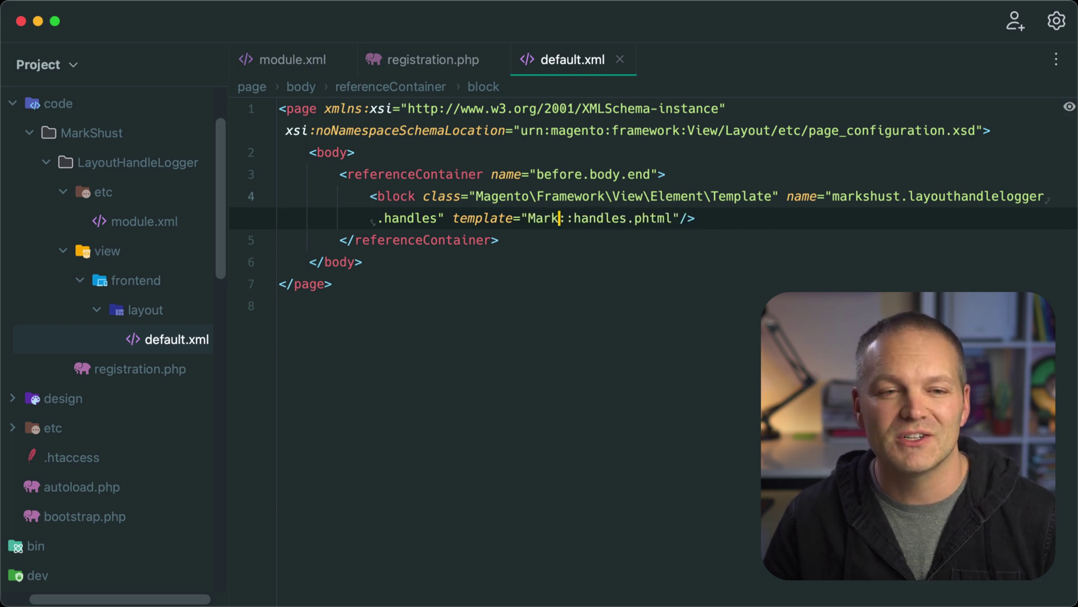
pyautogui.write('Shust_Layout')
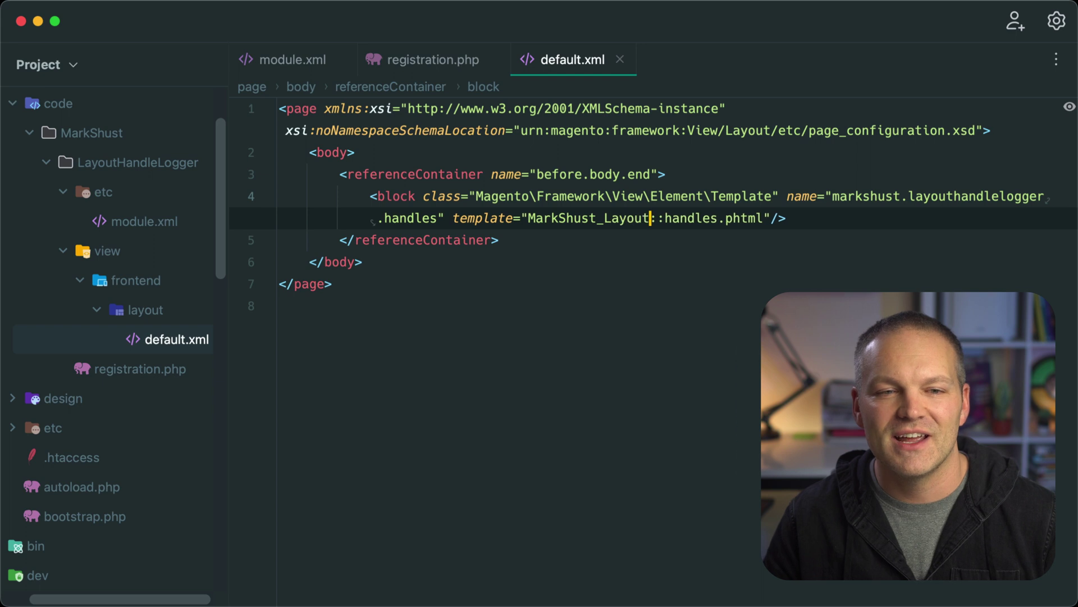
pyautogui.write('HandleLogger')
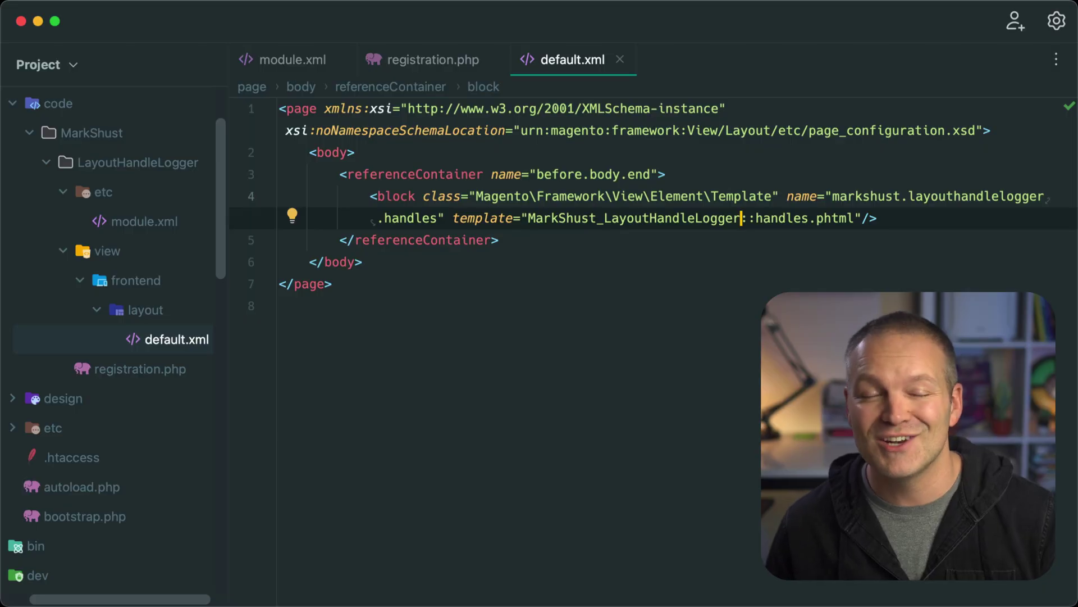
pyautogui.click(512, 304)
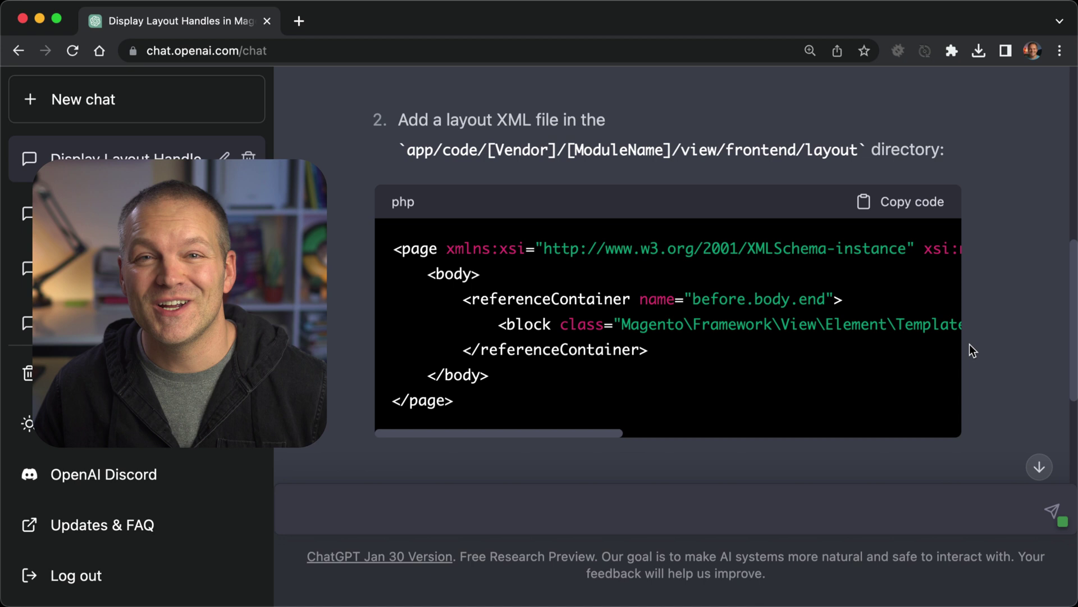
pyautogui.scroll(-3, 668, 278)
pyautogui.scroll(-1, 667, 278)
pyautogui.scroll(-1, 667, 278)
pyautogui.scroll(-2, 667, 278)
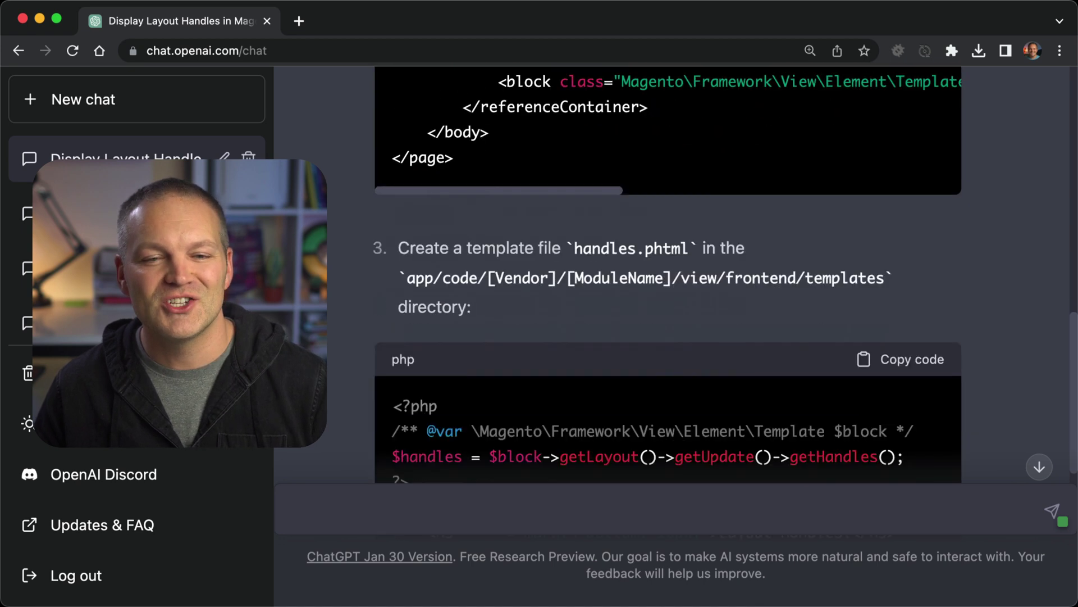
pyautogui.scroll(-1, 667, 278)
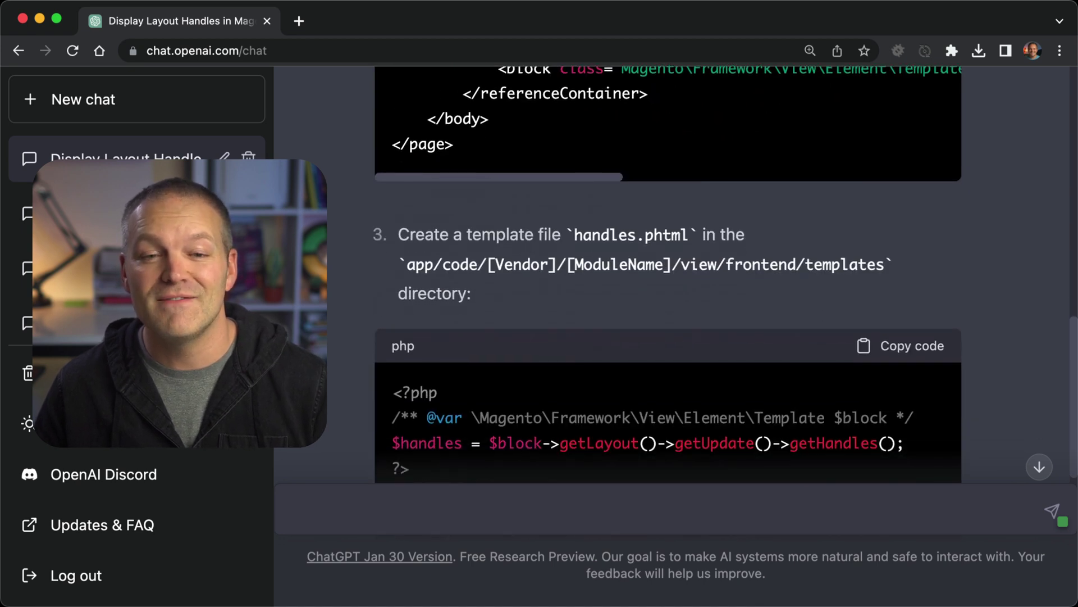
# Step: Note the view/frontend/templates path and handles.phtml name, then copy its PHP code
pyautogui.moveTo(682, 265); pyautogui.dragTo(885, 264)
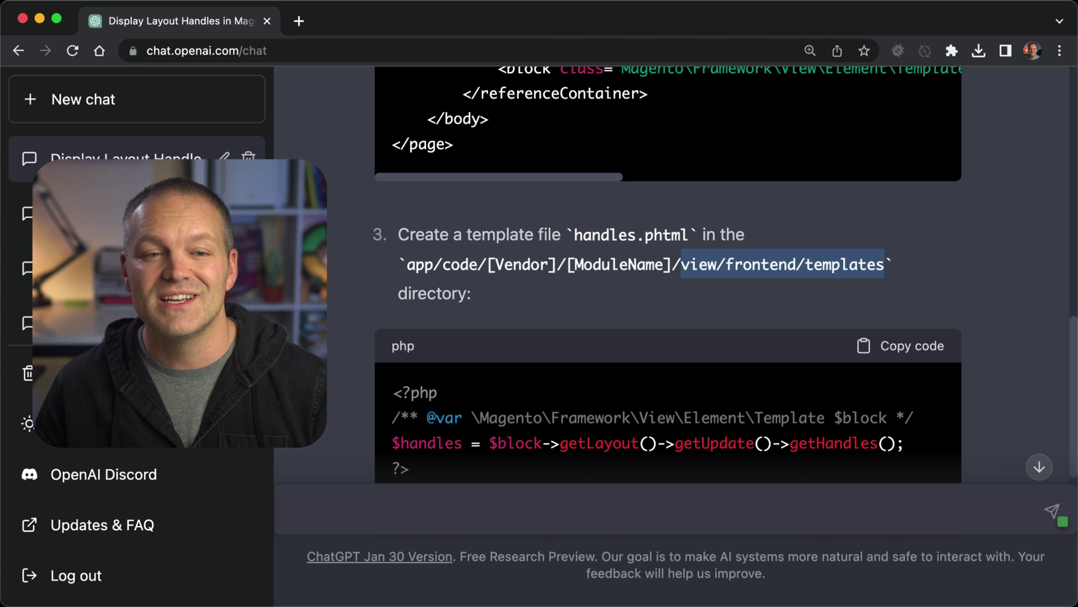
pyautogui.doubleClick(630, 235)
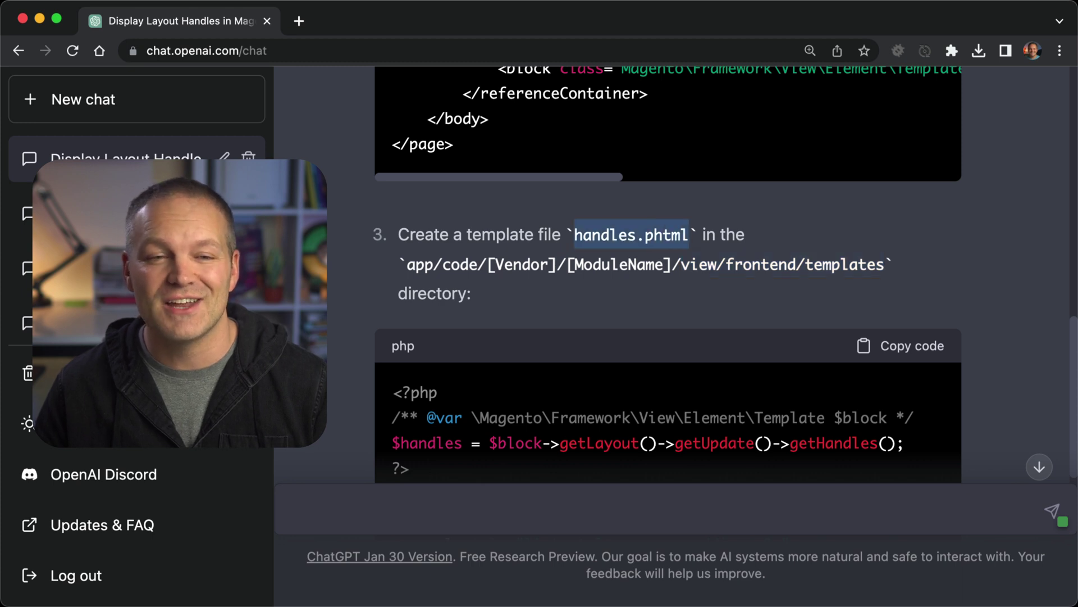
pyautogui.scroll(-4, 607, 275)
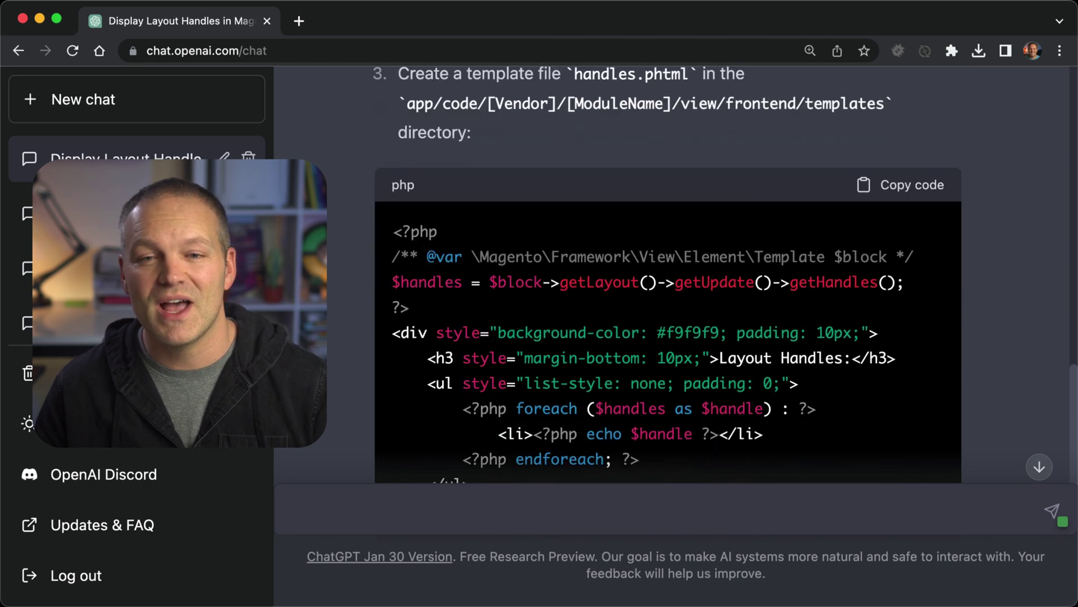
pyautogui.click(901, 184)
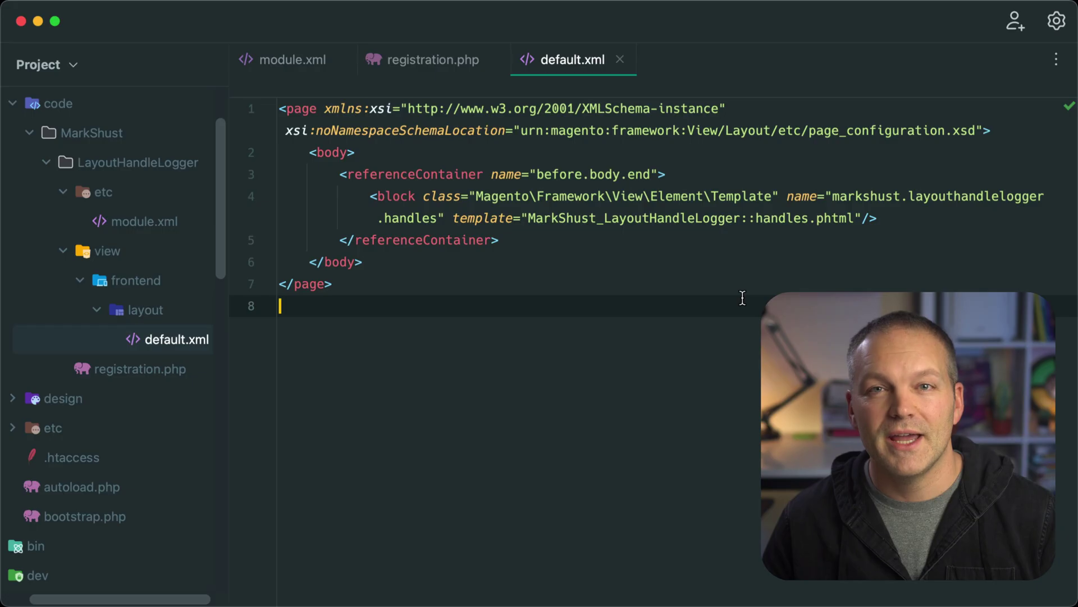
# Step: Create templates/handles.phtml under frontend with the pasted layout-handles listing code
pyautogui.rightClick(135, 280)
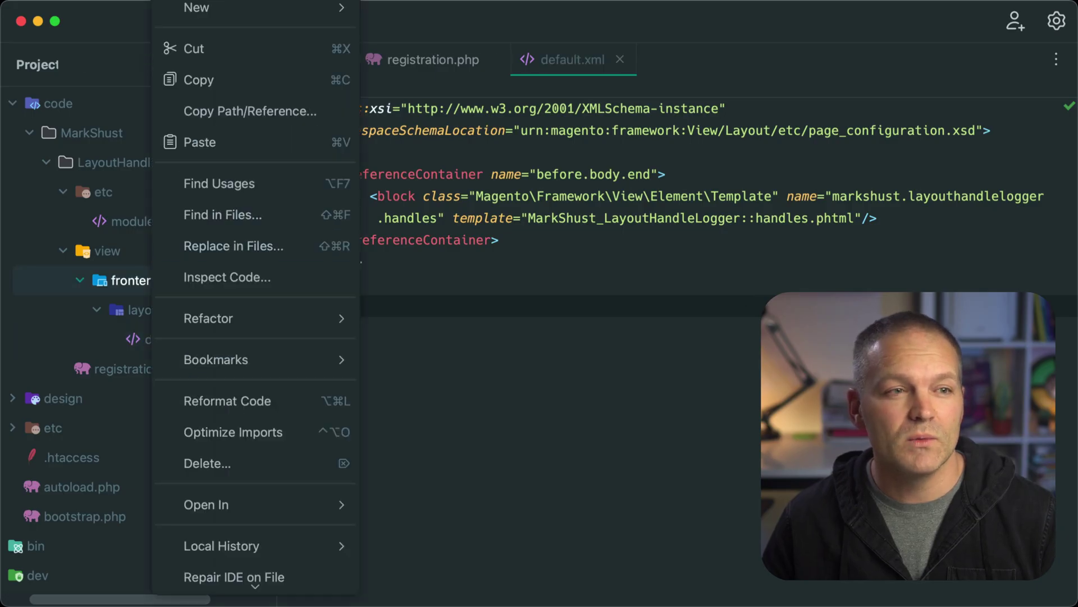
pyautogui.press('Return')
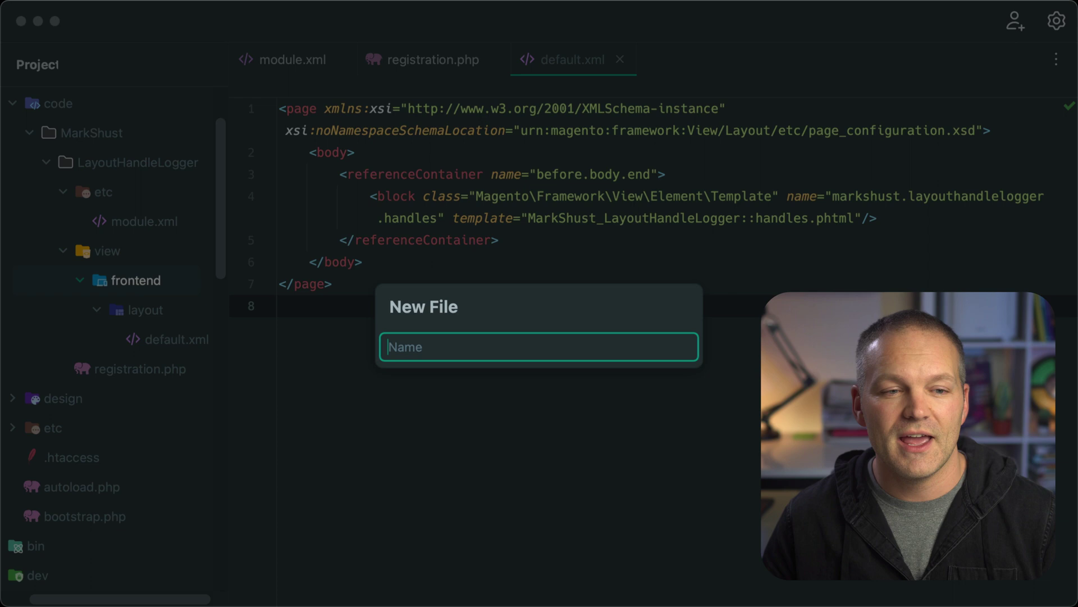
pyautogui.write('templates/handles.phtm')
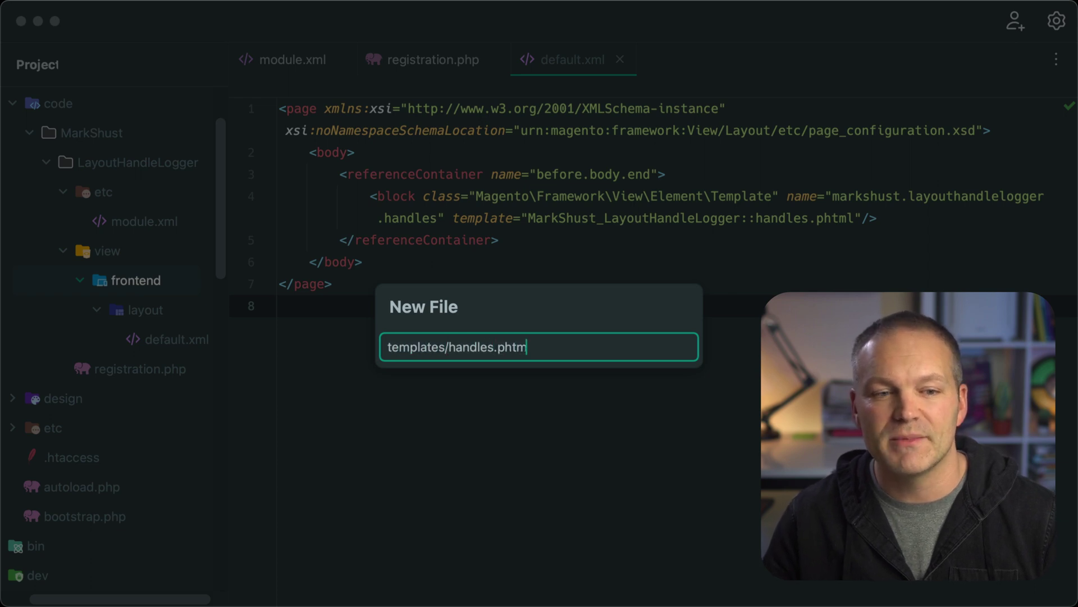
pyautogui.write('l')
pyautogui.press('Return')
pyautogui.hotkey('ctrl', 'v')
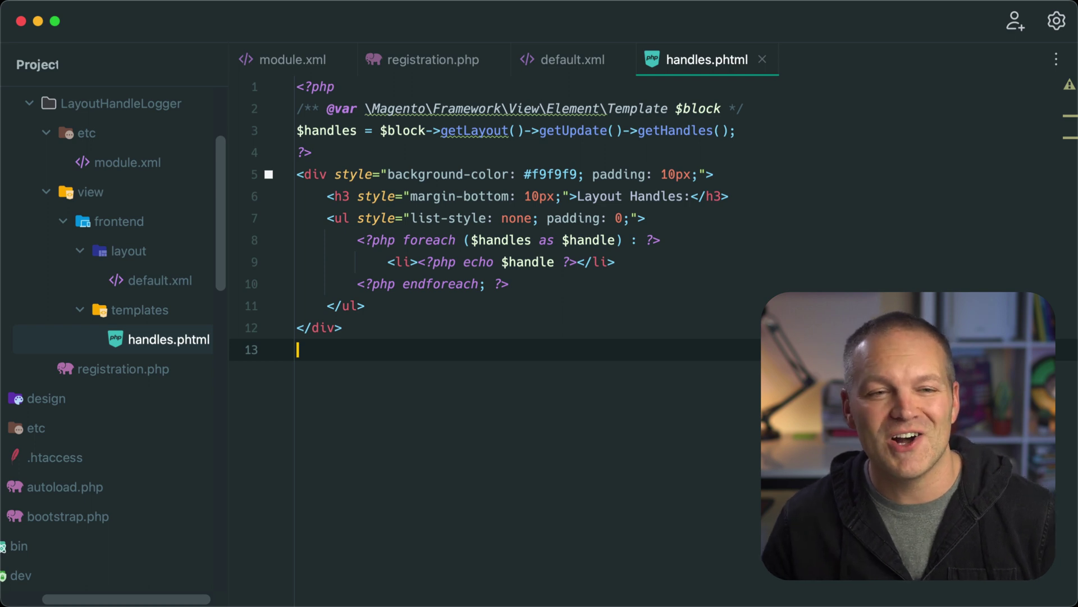
pyautogui.moveTo(646, 218)
pyautogui.mouseDown()
pyautogui.moveTo(296, 174)
pyautogui.moveTo(312, 152)
pyautogui.mouseUp()
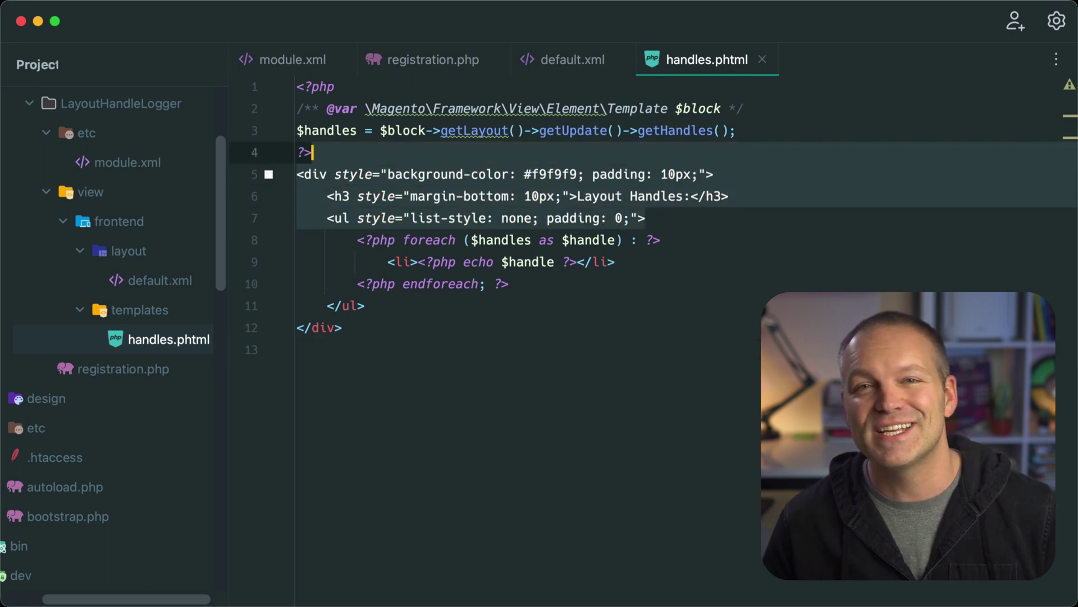
pyautogui.click(751, 438)
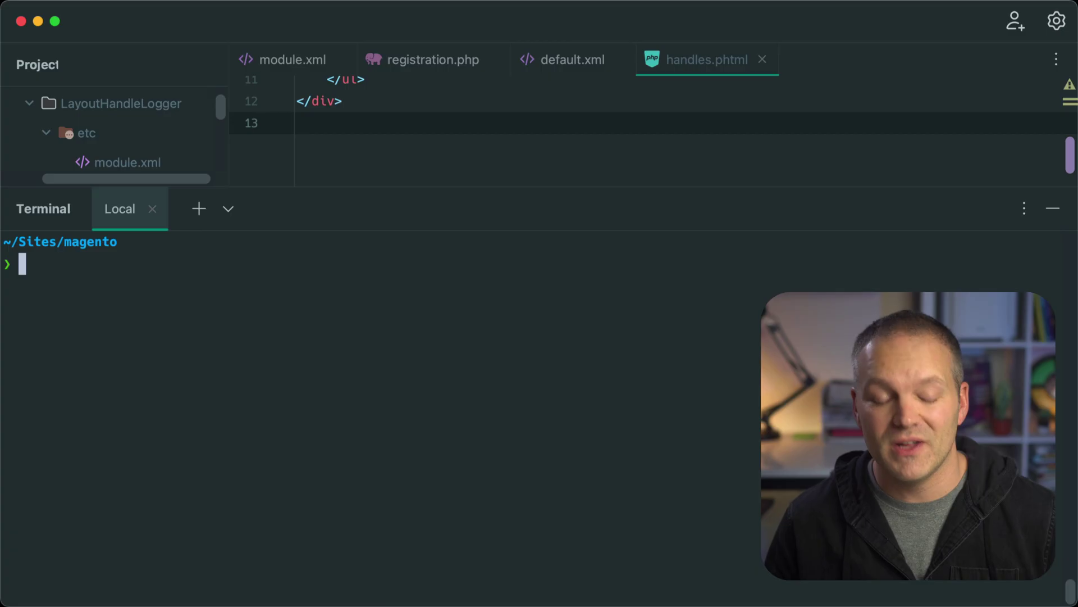
pyautogui.write('bin/magento module:enable MarkShust_LayoutHandleLogger')
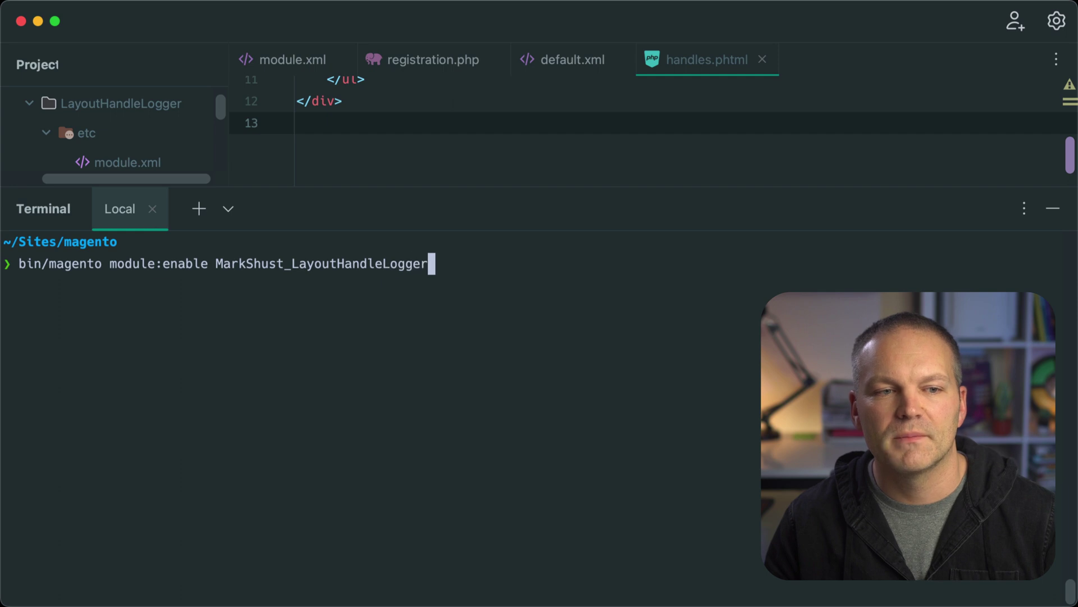
# Step: Run bin/magento module:enable MarkShust_LayoutHandleLogger and the setup commands in the terminal
pyautogui.press('Return')
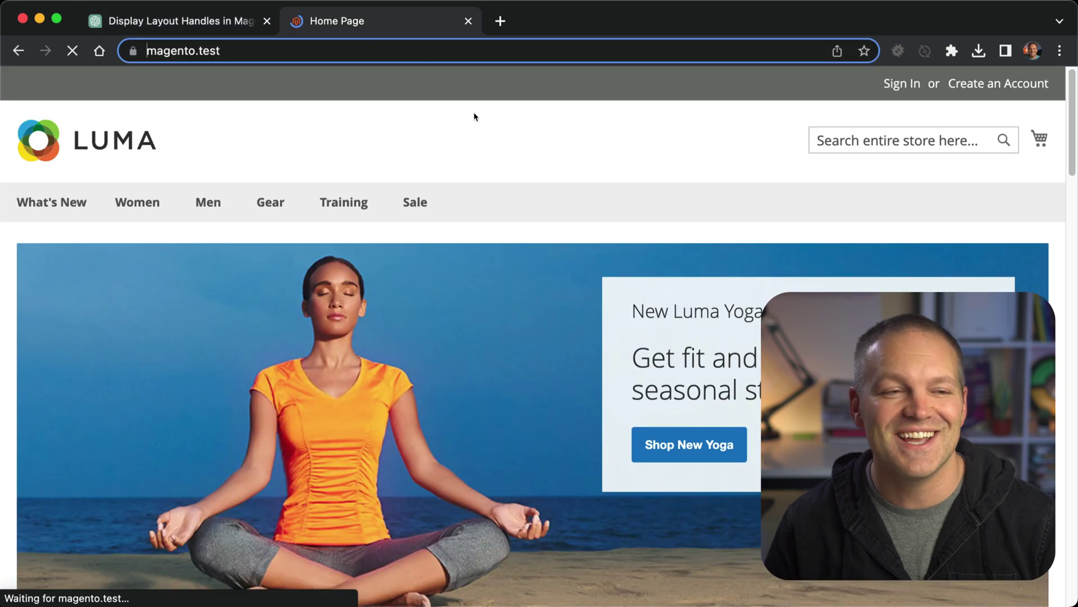
pyautogui.scroll(-5, 711, 168)
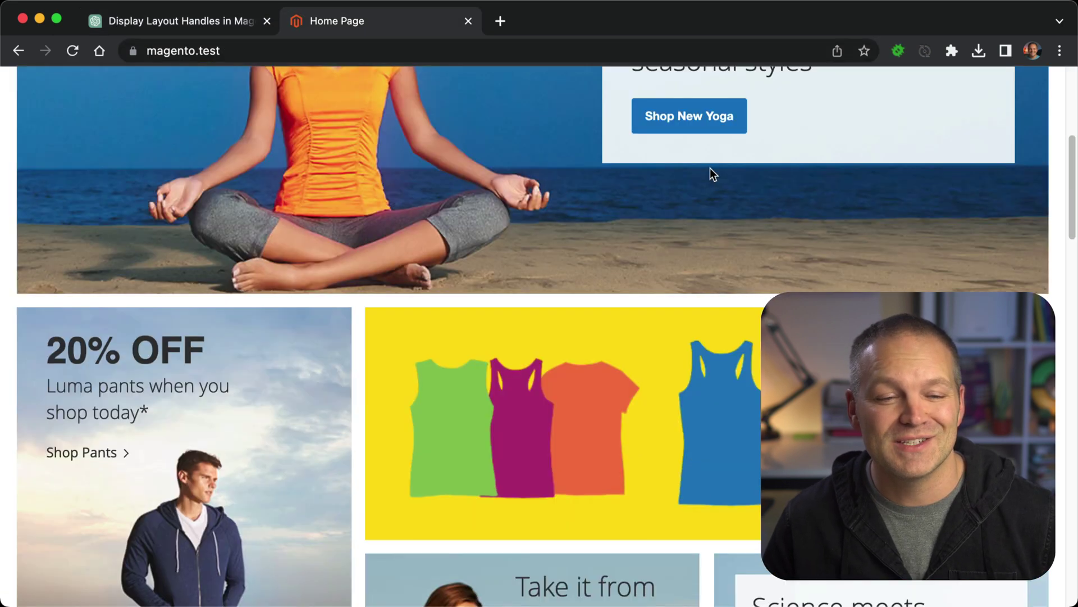
pyautogui.scroll(-5, 711, 168)
pyautogui.scroll(-5, 716, 177)
pyautogui.scroll(-5, 725, 186)
pyautogui.scroll(-5, 737, 197)
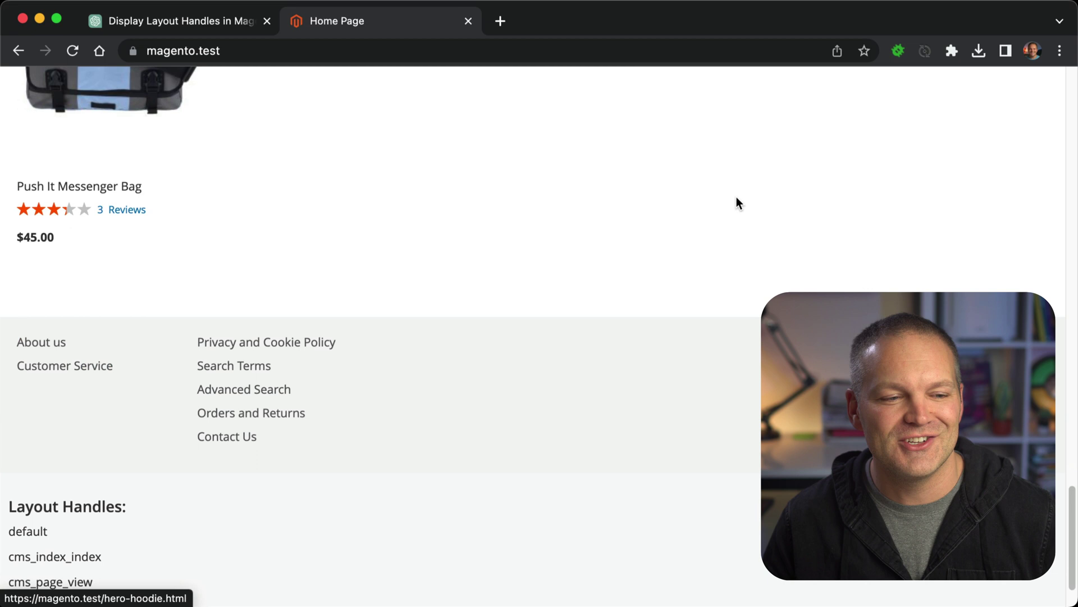
pyautogui.scroll(-2, 737, 203)
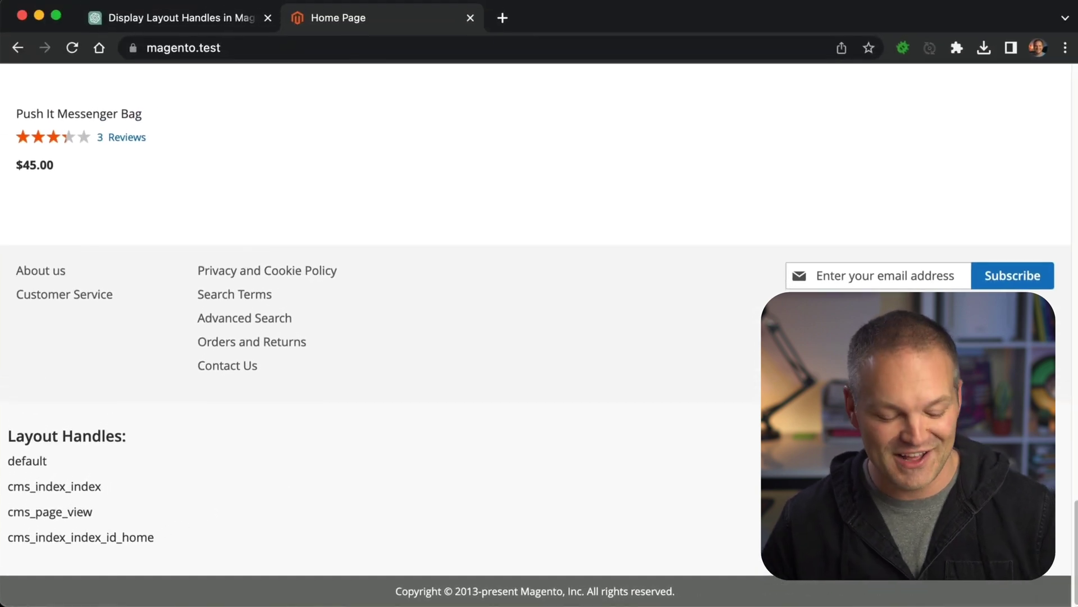
# Step: Reload the Luma home page to show its layout handles in the footer
pyautogui.press('super+r')
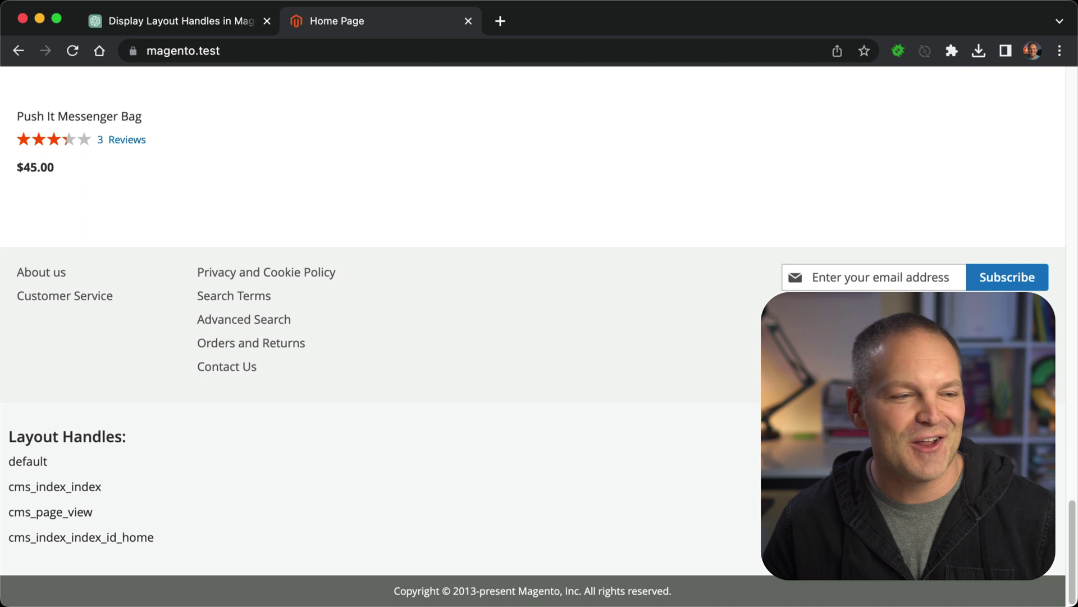
# Step: Check the About us page's cms_page_view_id_about-us handle, then go to the Gear Bags category
pyautogui.click(41, 273)
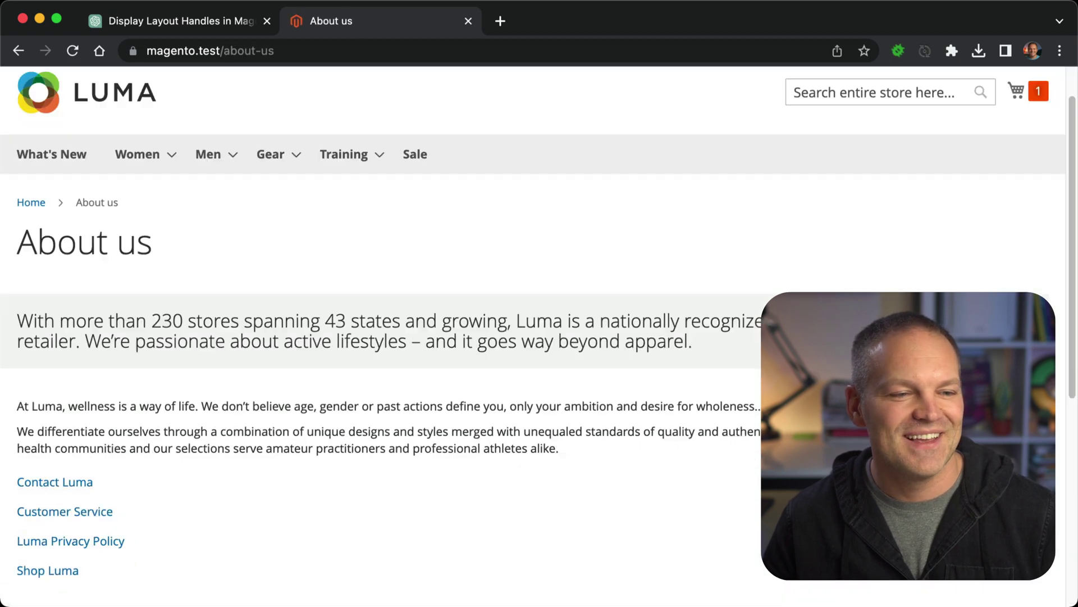
pyautogui.scroll(-5, 539, 337)
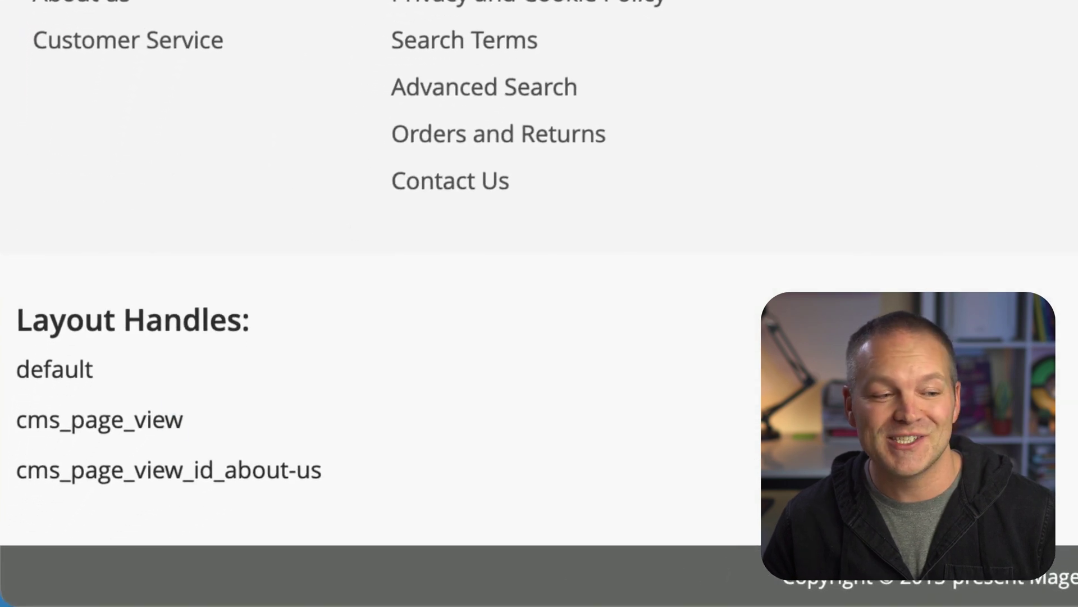
pyautogui.doubleClick(50, 513)
pyautogui.moveTo(325, 469); pyautogui.dragTo(17, 469)
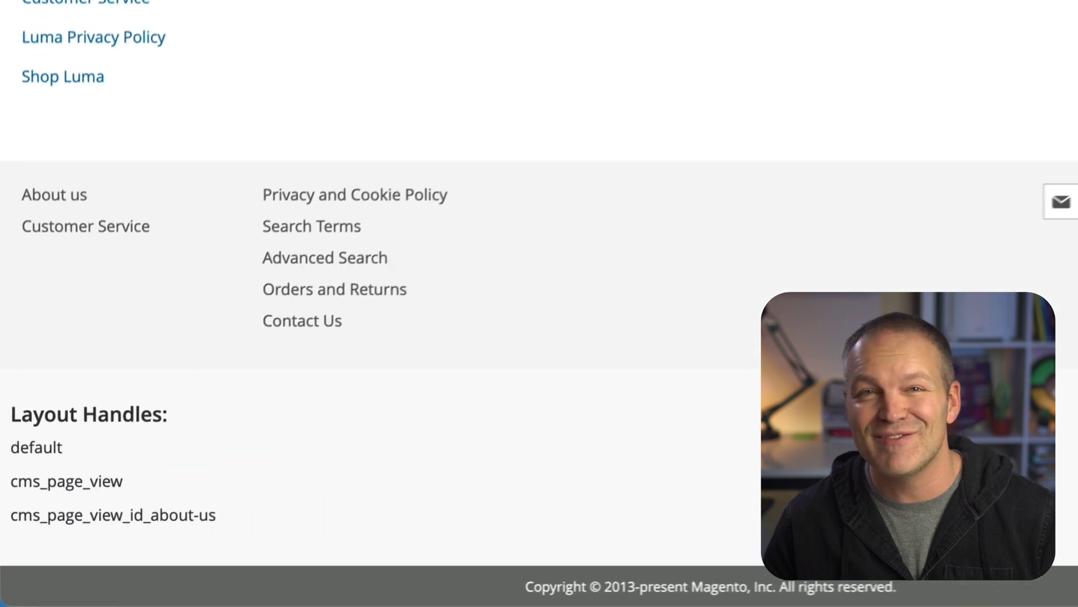
pyautogui.scroll(2, 539, 337)
pyautogui.scroll(5, 539, 337)
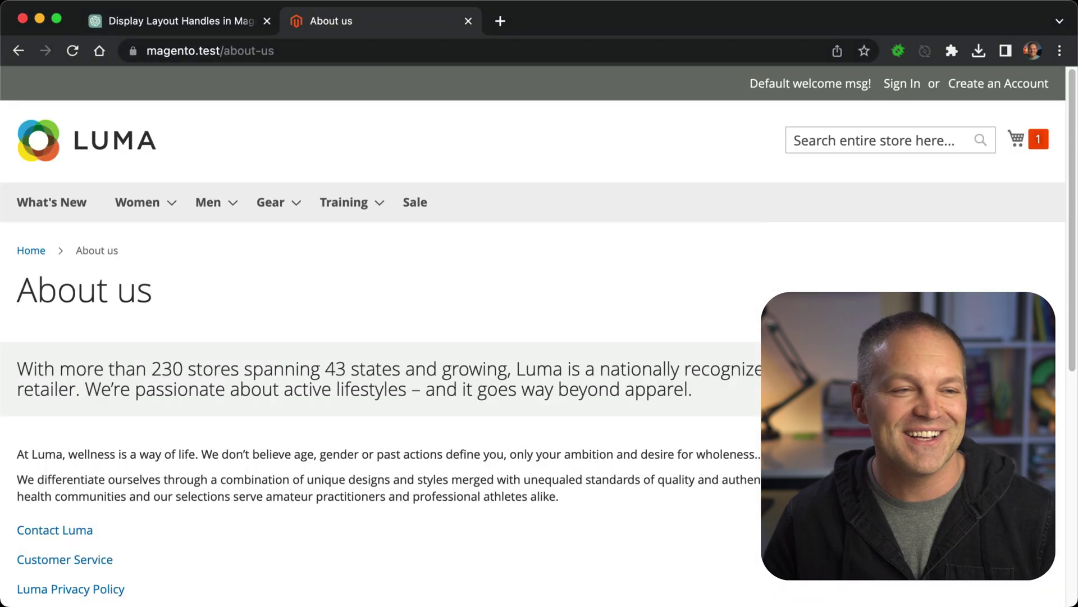
pyautogui.click(277, 239)
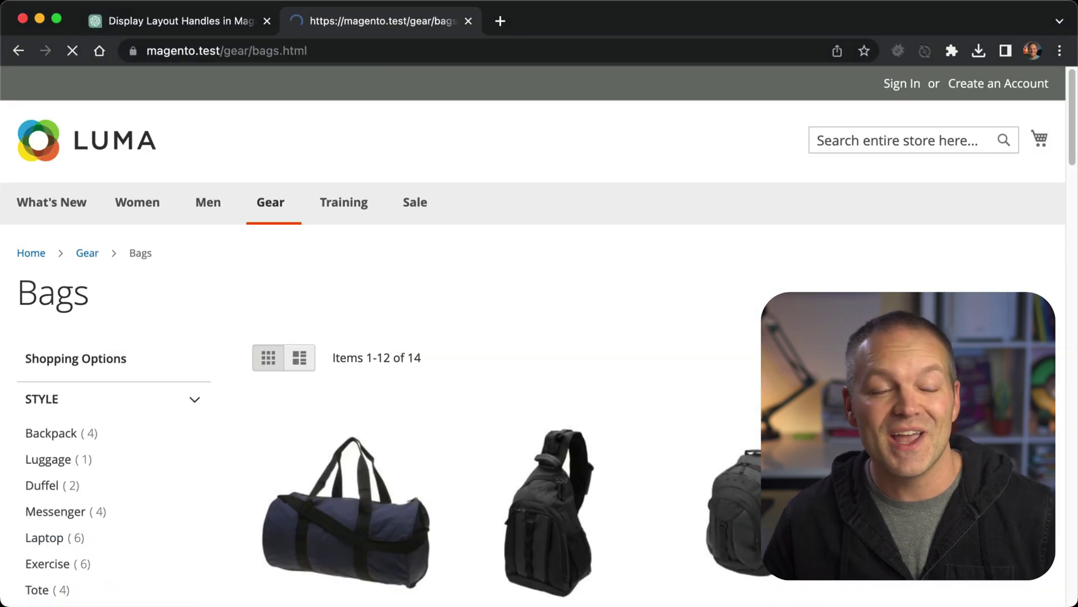
pyautogui.scroll(-15, 539, 337)
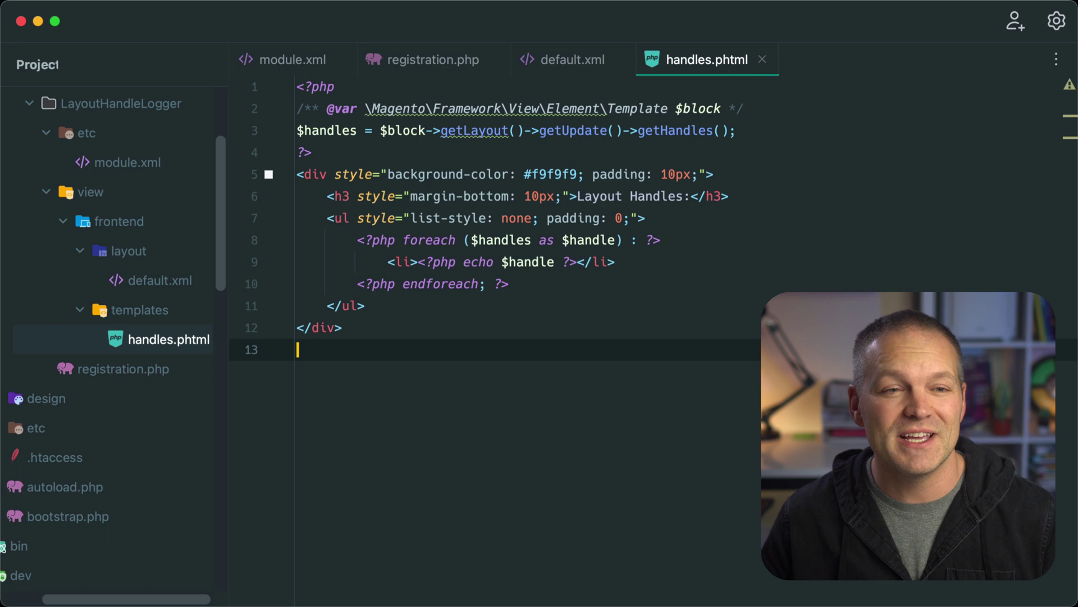
pyautogui.moveTo(536, 109)
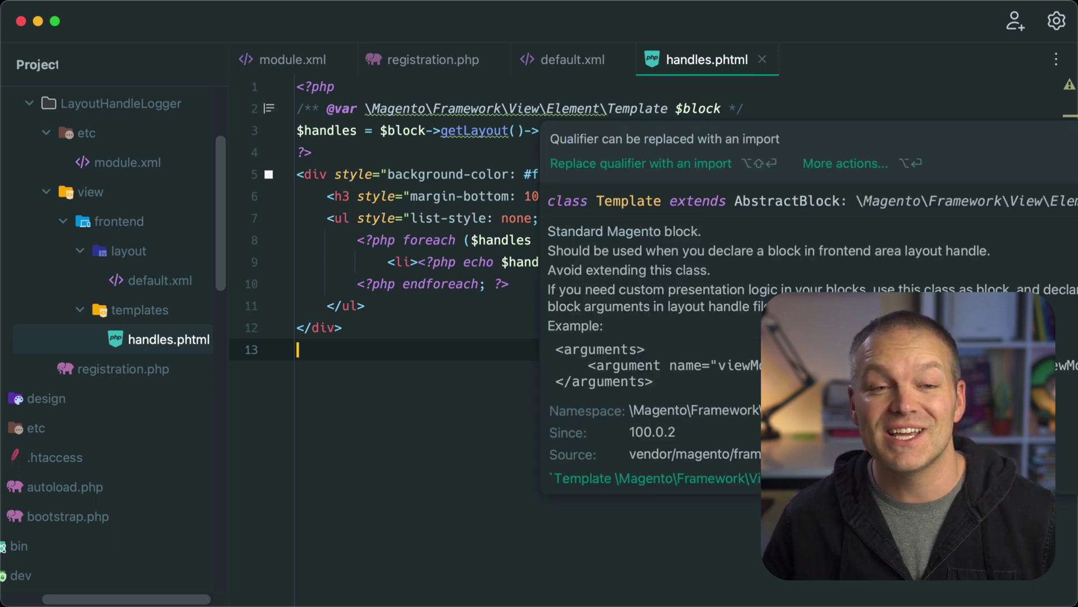
pyautogui.click(575, 163)
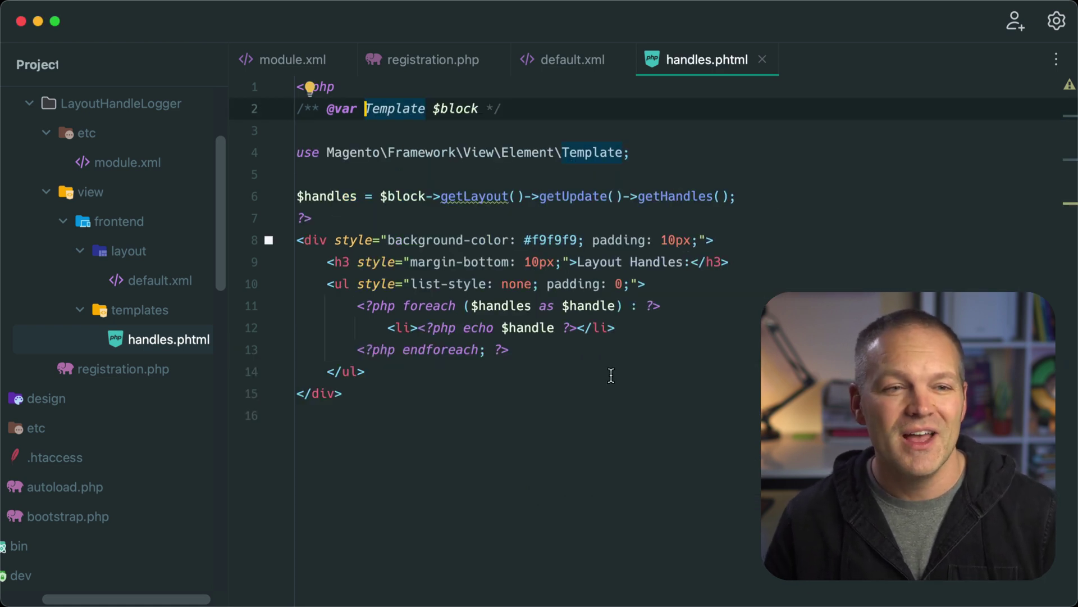
pyautogui.press('super+x')
pyautogui.press('Down')
pyautogui.press('Down')
pyautogui.press('Down')
pyautogui.press('super+v')
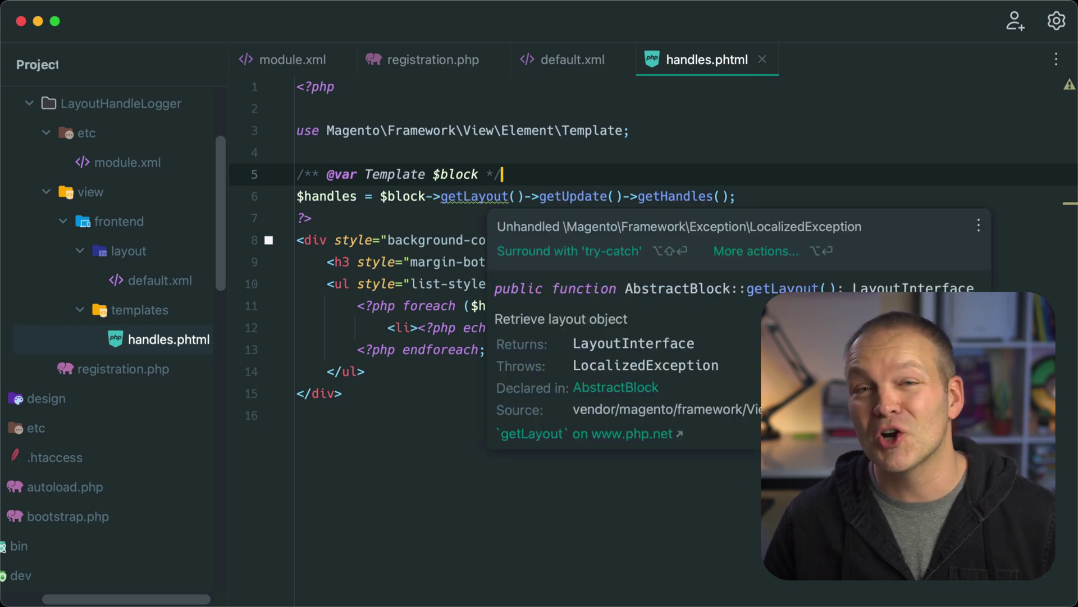
# Step: Wrap the handles lookup in try/catch for an imported LocalizedException, echoing $e->getMessage()
pyautogui.hotkey('alt', 'shift', 'Return')
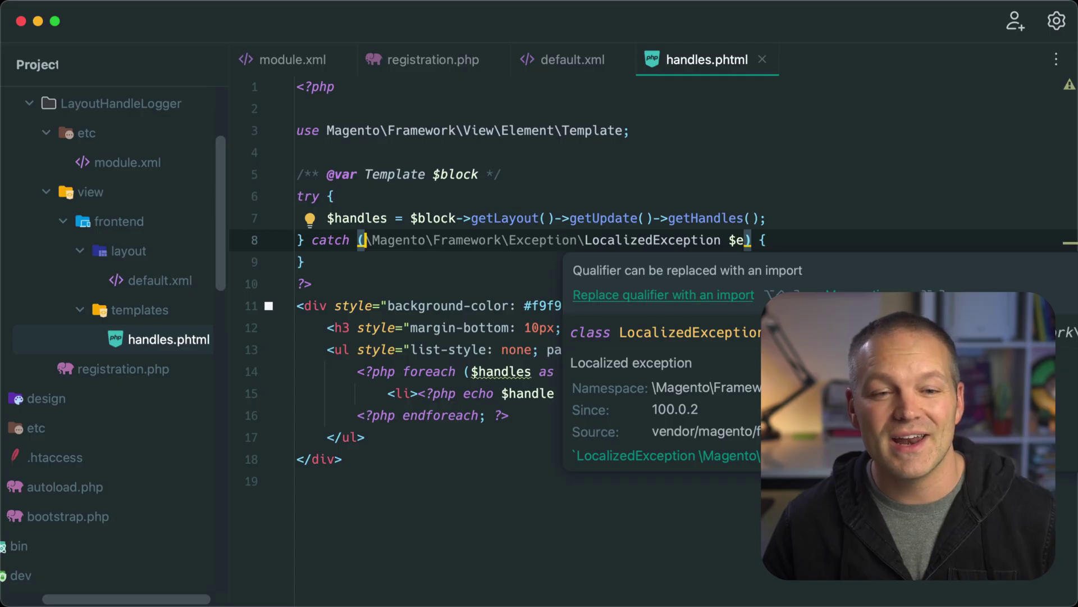
pyautogui.click(593, 293)
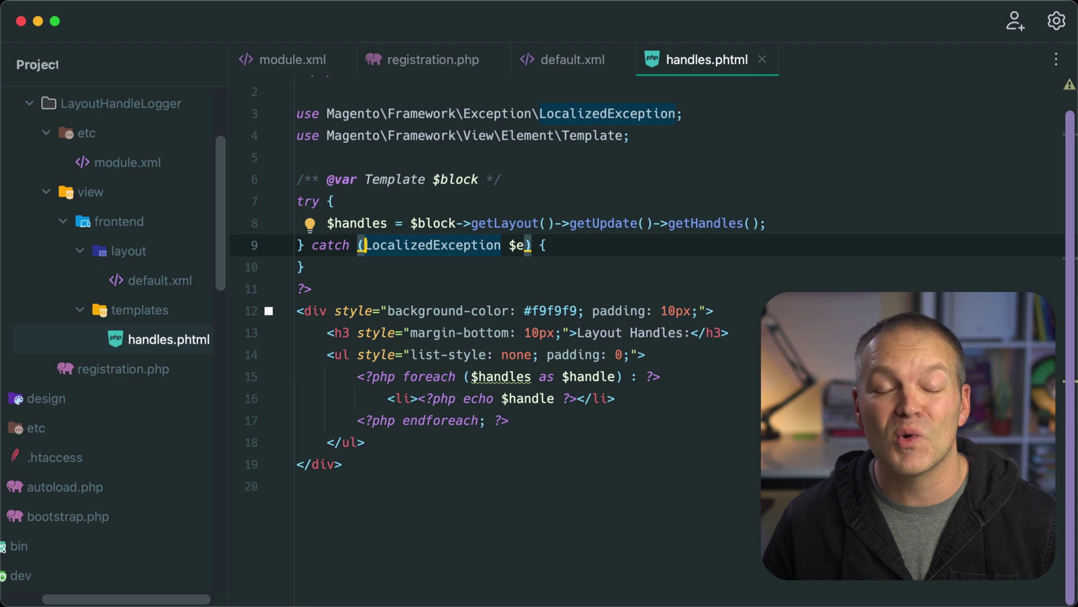
pyautogui.press('End')
pyautogui.scroll(1, 601, 491)
pyautogui.press('Return')
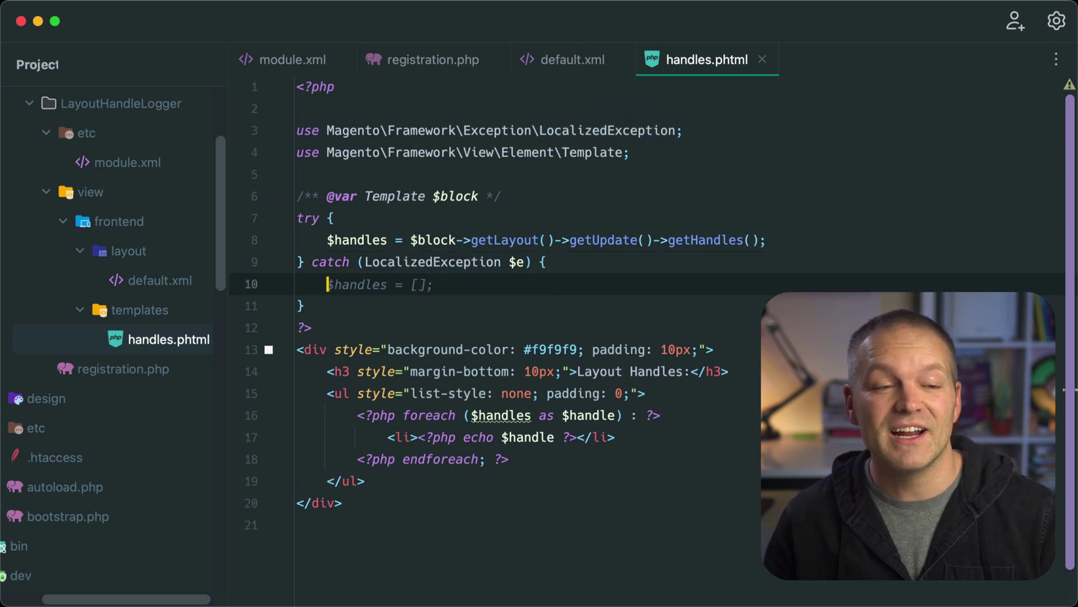
pyautogui.write('cho')
pyautogui.press('Tab')
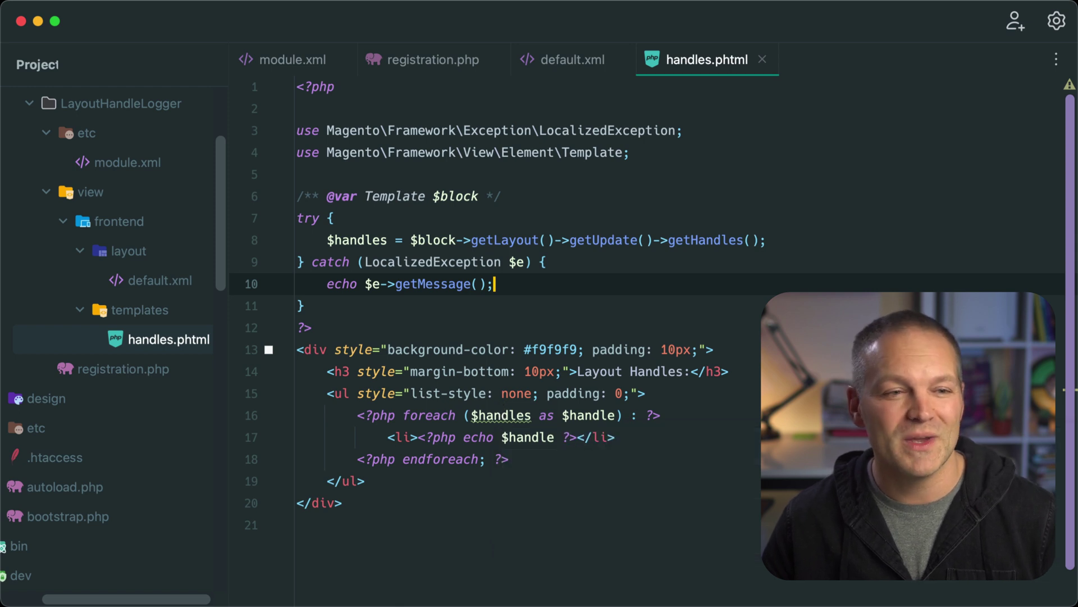
# Step: Add $handles = []; on a new line above the try block in handles.phtml
pyautogui.press('Up')
pyautogui.press('Up')
pyautogui.press('Up')
pyautogui.press('Return')
pyautogui.write('$')
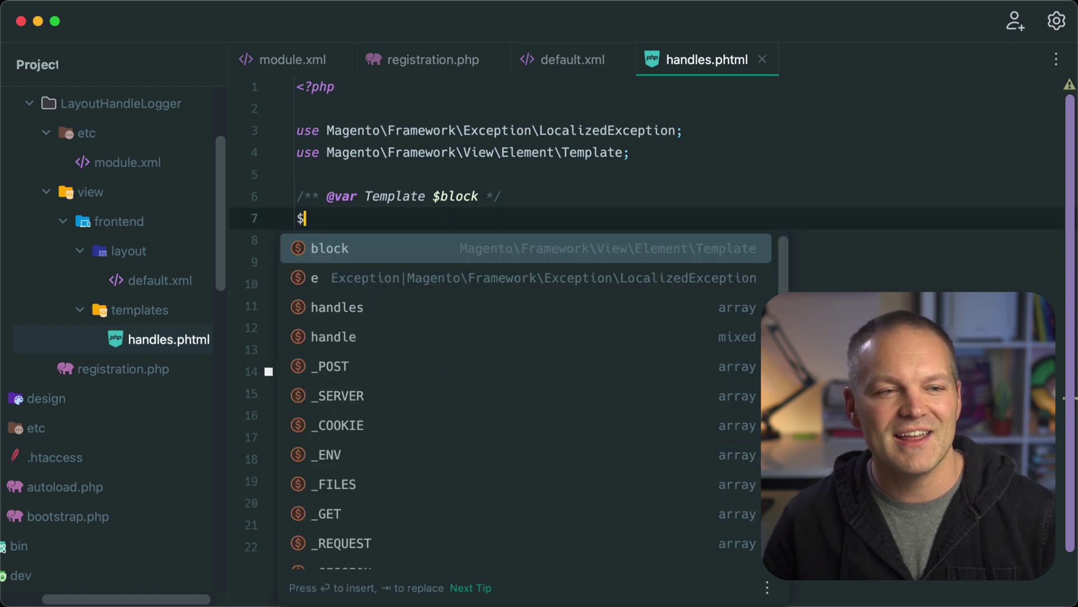
pyautogui.write('ha')
pyautogui.press('Return')
pyautogui.write('= [')
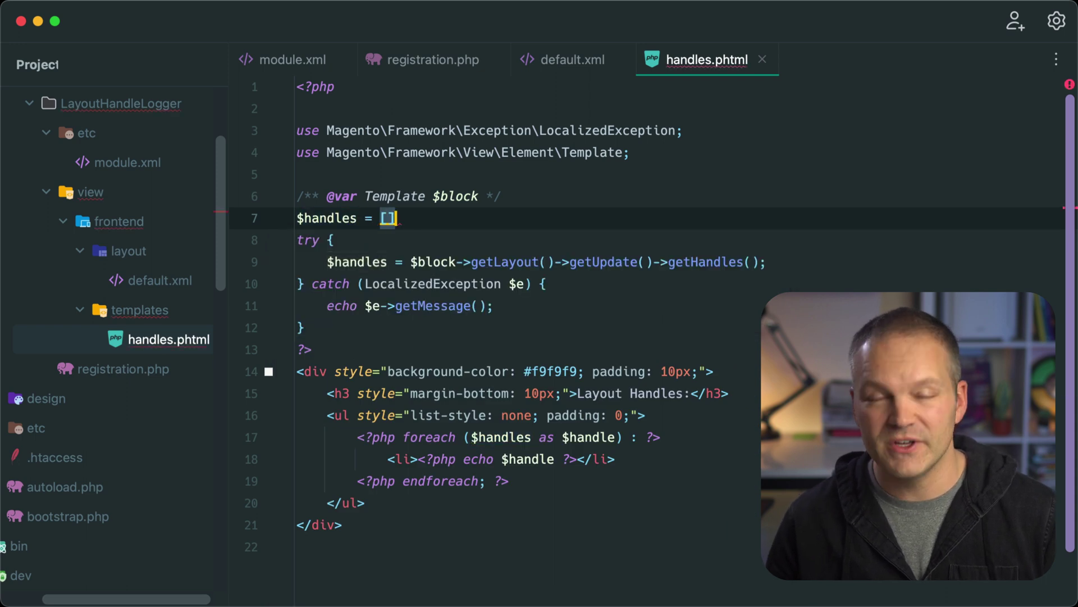
pyautogui.write('];')
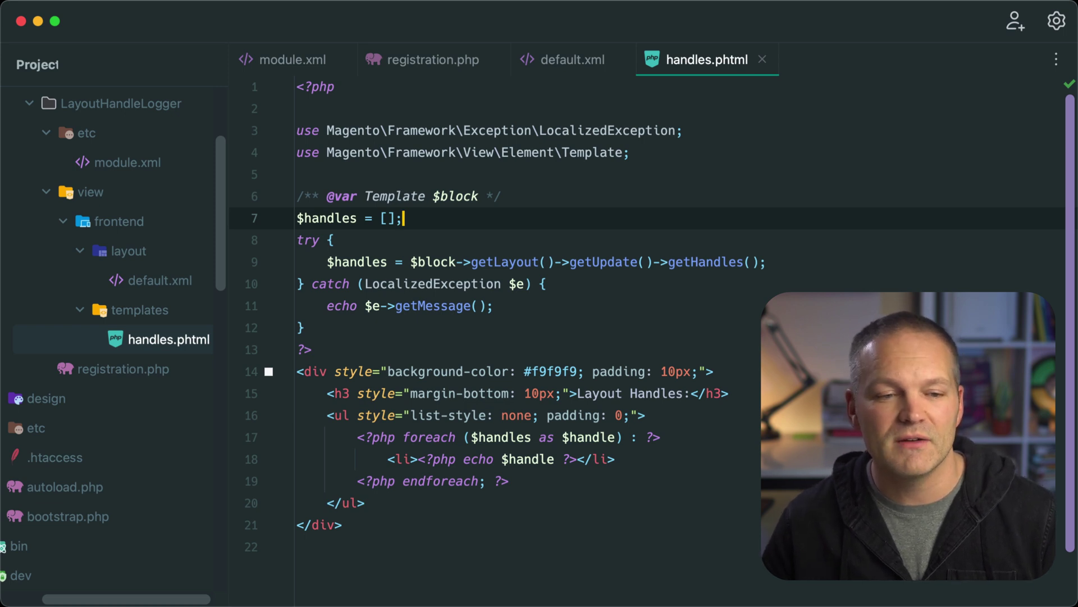
# Step: Replace the <?php echo opening in the list item with the short <?= tag
pyautogui.click(478, 459)
pyautogui.hotkey('shift', 'ctrl', 'Right')
pyautogui.press('BackSpace')
pyautogui.press('BackSpace')
pyautogui.press('BackSpace')
pyautogui.write('=')
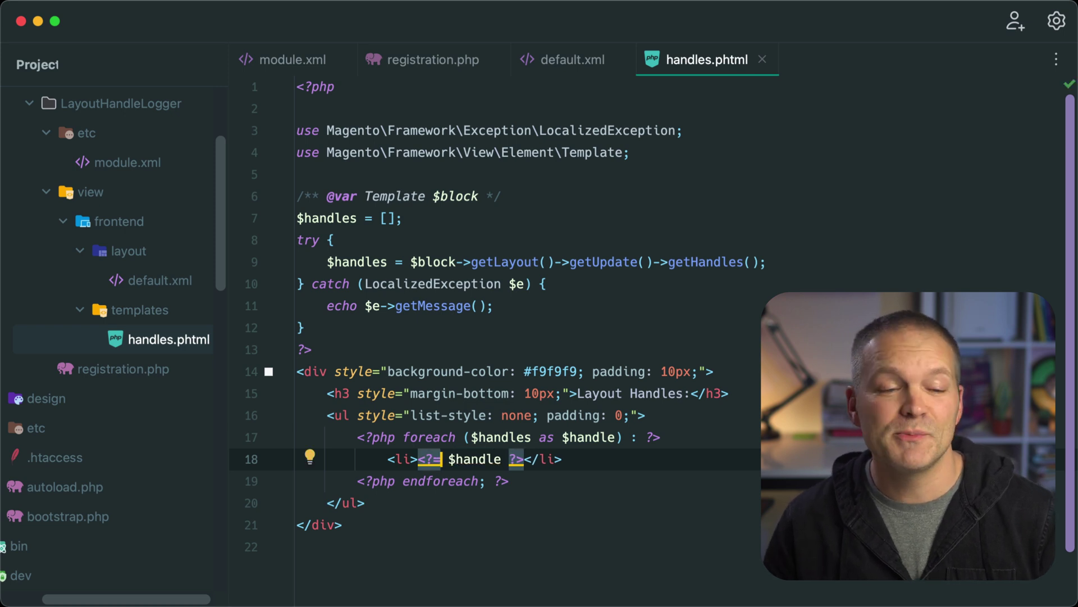
# Step: Remove the semicolon after endforeach and close handles.phtml, returning to default.xml
pyautogui.click(449, 480)
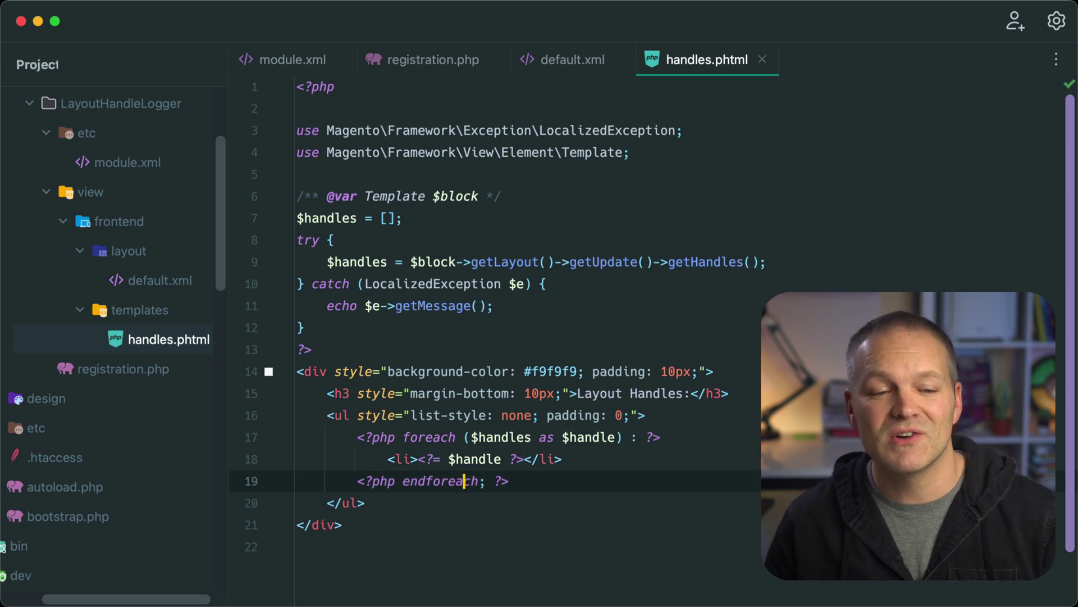
pyautogui.press('Right')
pyautogui.press('Right')
pyautogui.press('Delete')
pyautogui.press('Down')
pyautogui.press('Down')
pyautogui.press('Down')
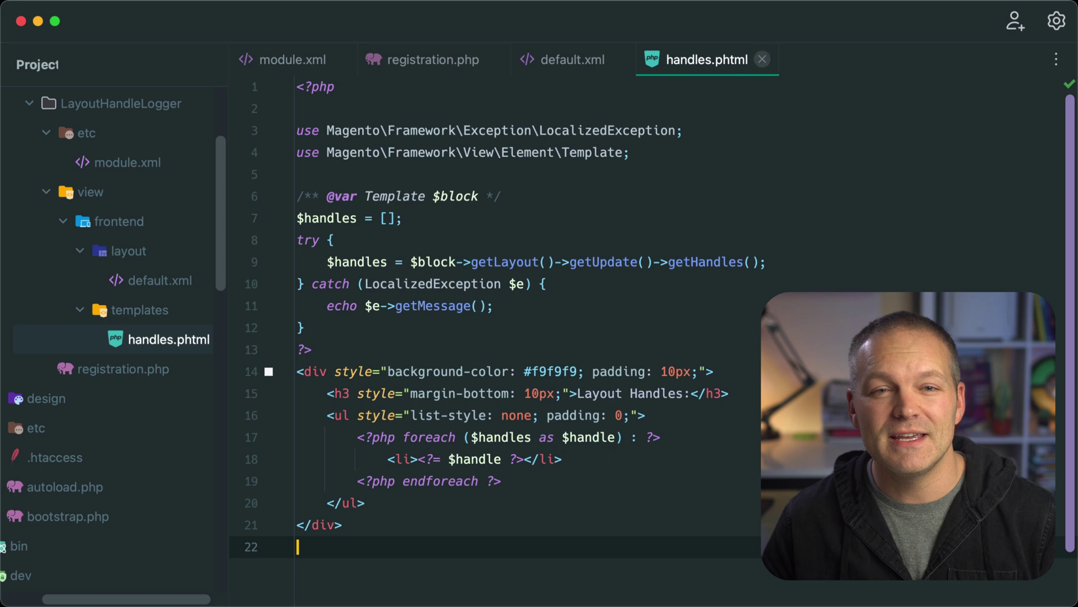
pyautogui.press('super+w')
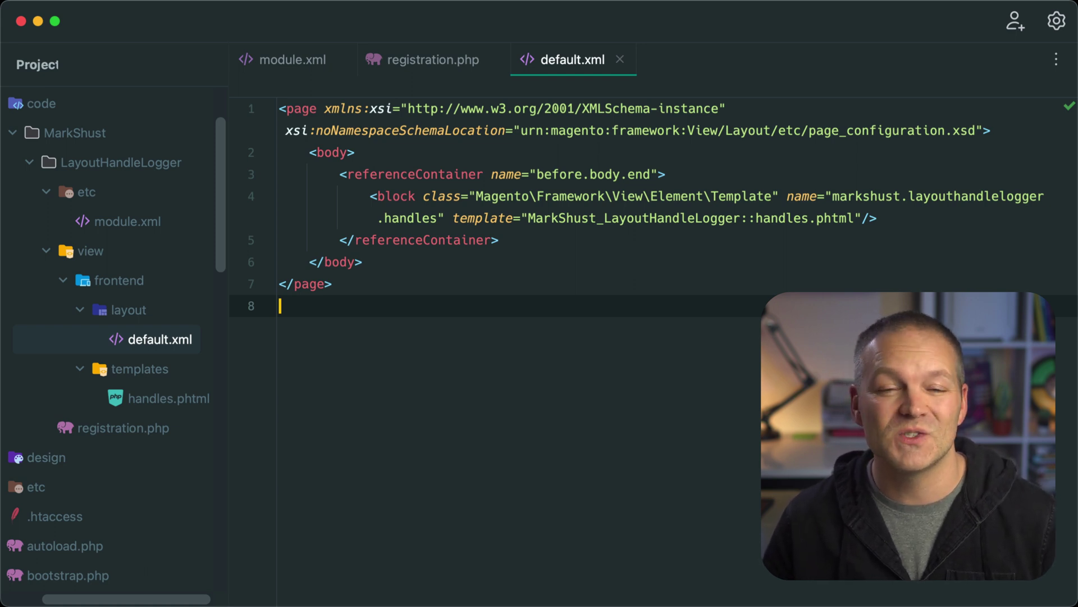
# Step: Delete the block's class="...Template" attribute in default.xml
pyautogui.moveTo(782, 196); pyautogui.dragTo(429, 196)
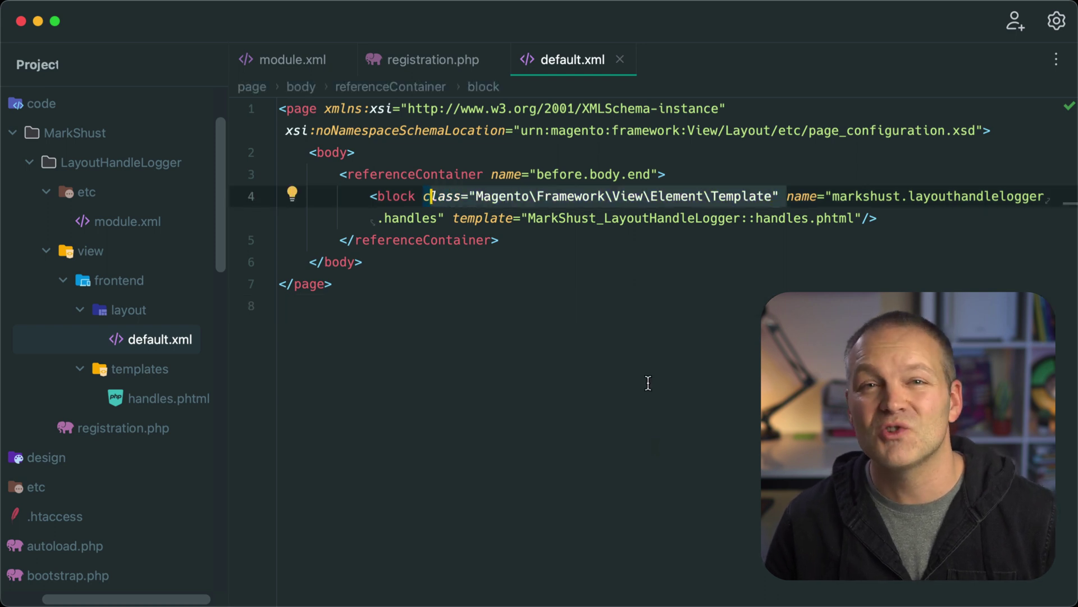
pyautogui.press('BackSpace')
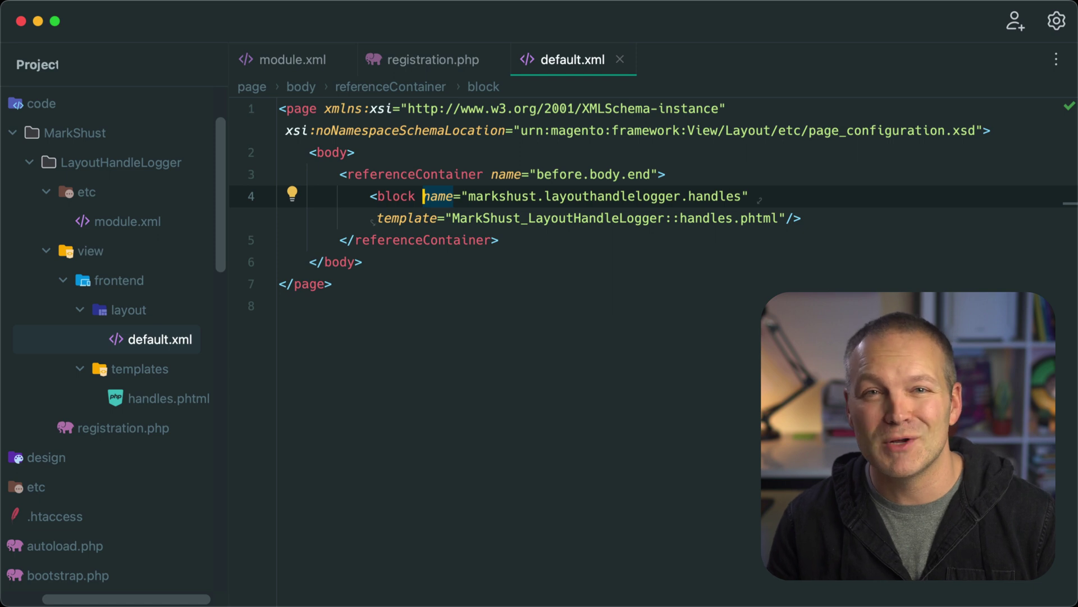
# Step: Add <?xml version="1.0"?> as the first line via the m2p template and close default.xml
pyautogui.press('Up')
pyautogui.press('Up')
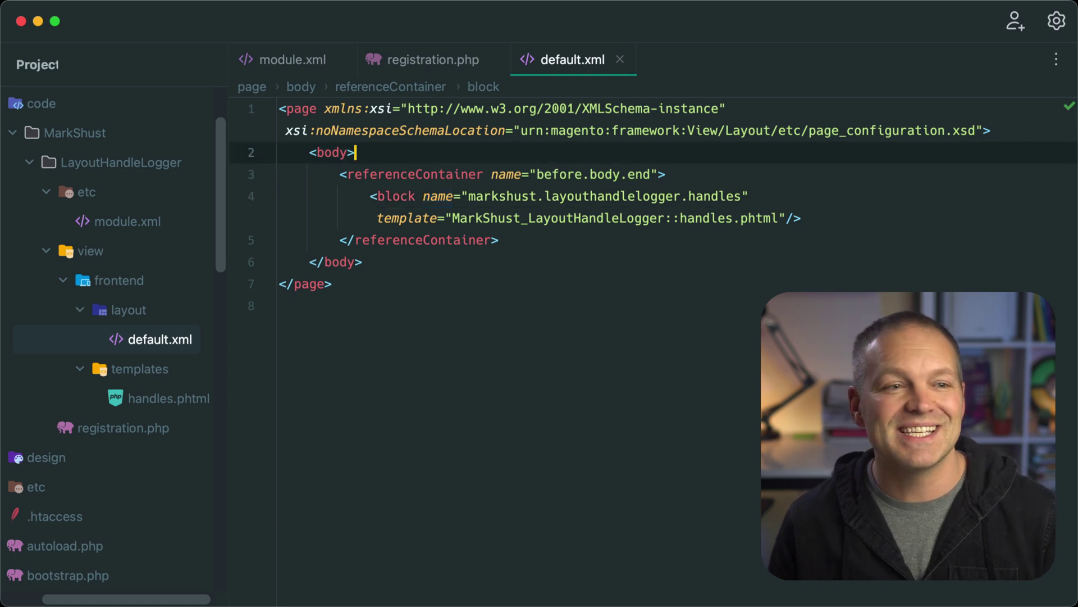
pyautogui.press('Up')
pyautogui.press('Home')
pyautogui.press('Return')
pyautogui.press('Up')
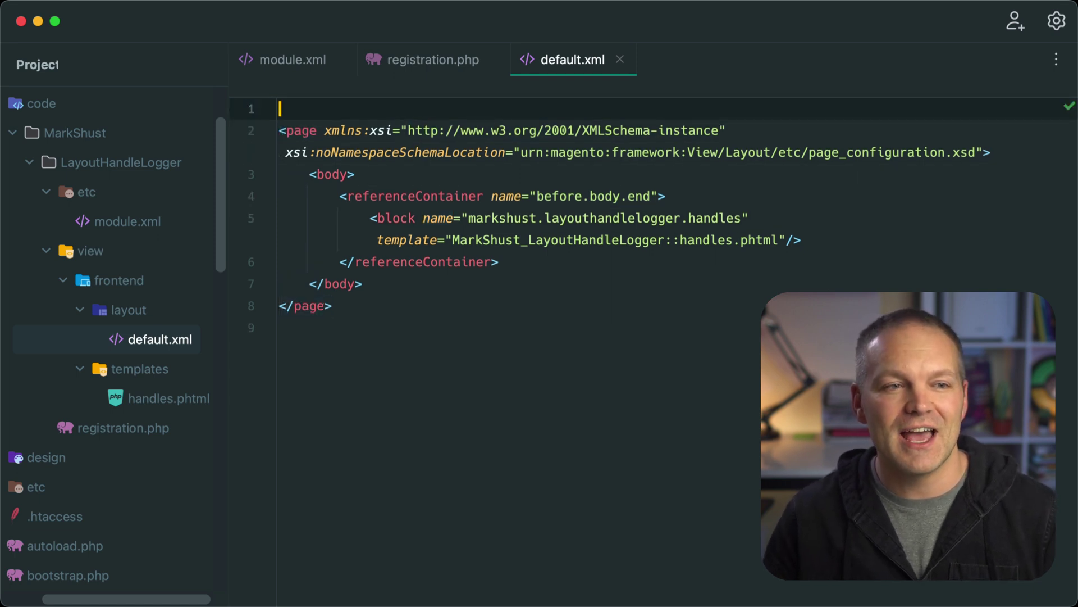
pyautogui.write('m2p')
pyautogui.press('Tab')
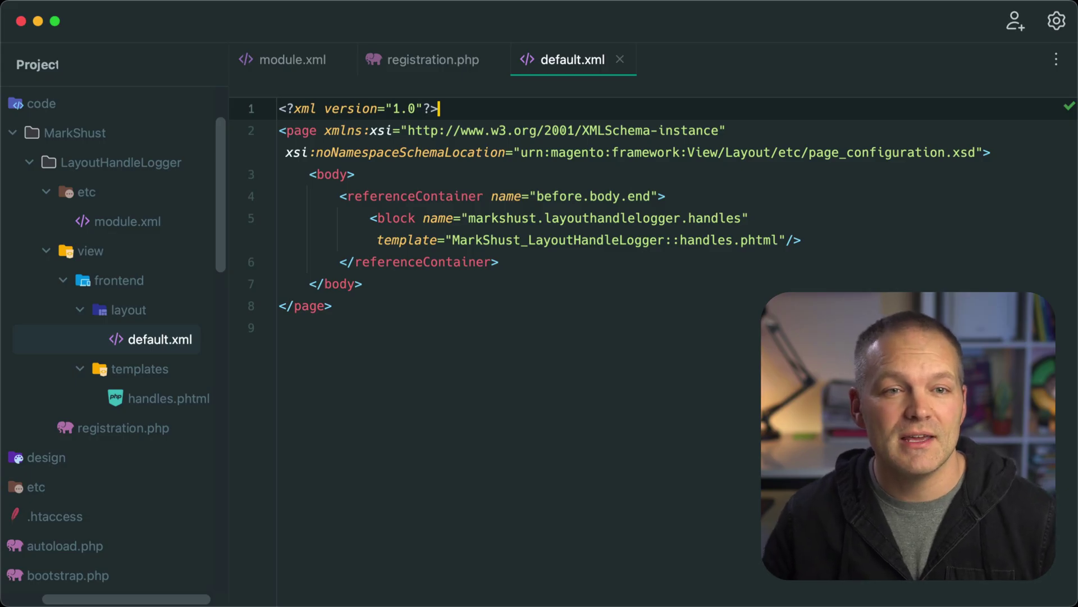
pyautogui.press('super+w')
pyautogui.press('super+w')
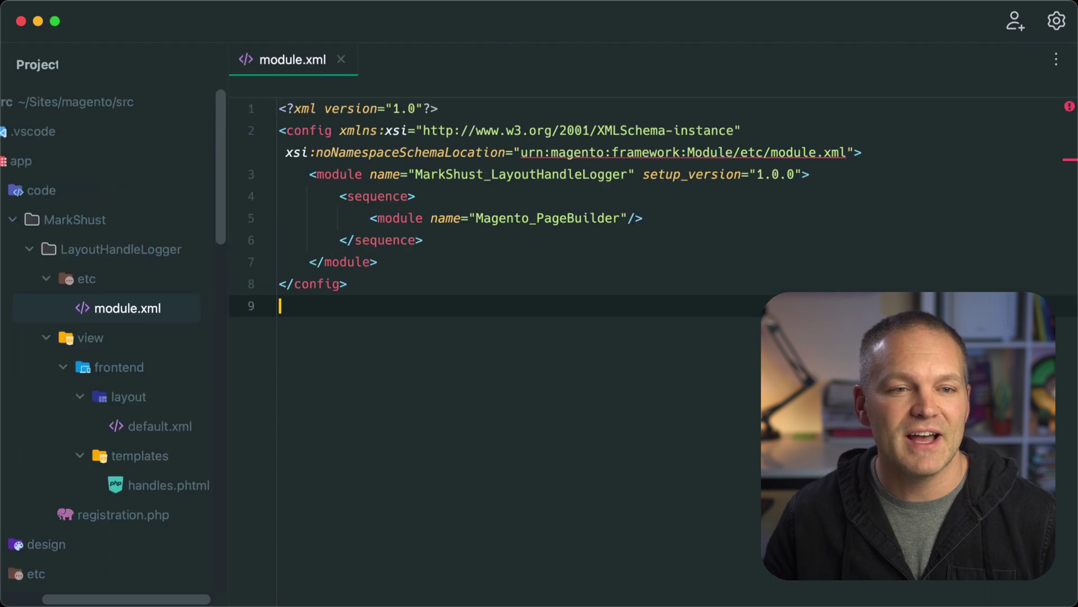
pyautogui.moveTo(683, 152)
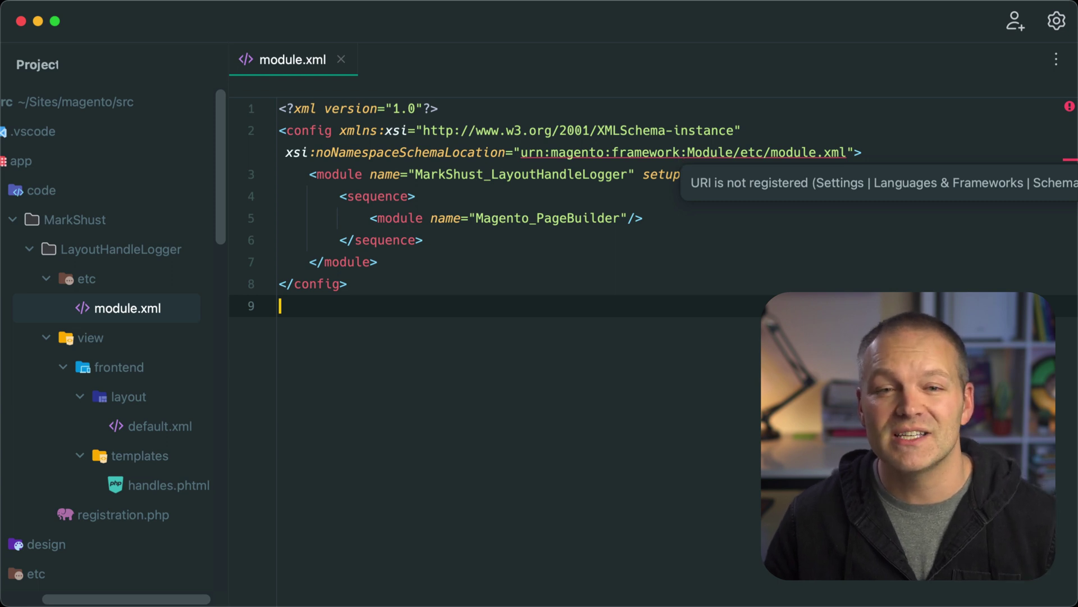
# Step: Change the schema URN in module.xml from module.xml to module.xsd
pyautogui.click(847, 152)
pyautogui.press('BackSpace')
pyautogui.press('BackSpace')
pyautogui.write('s')
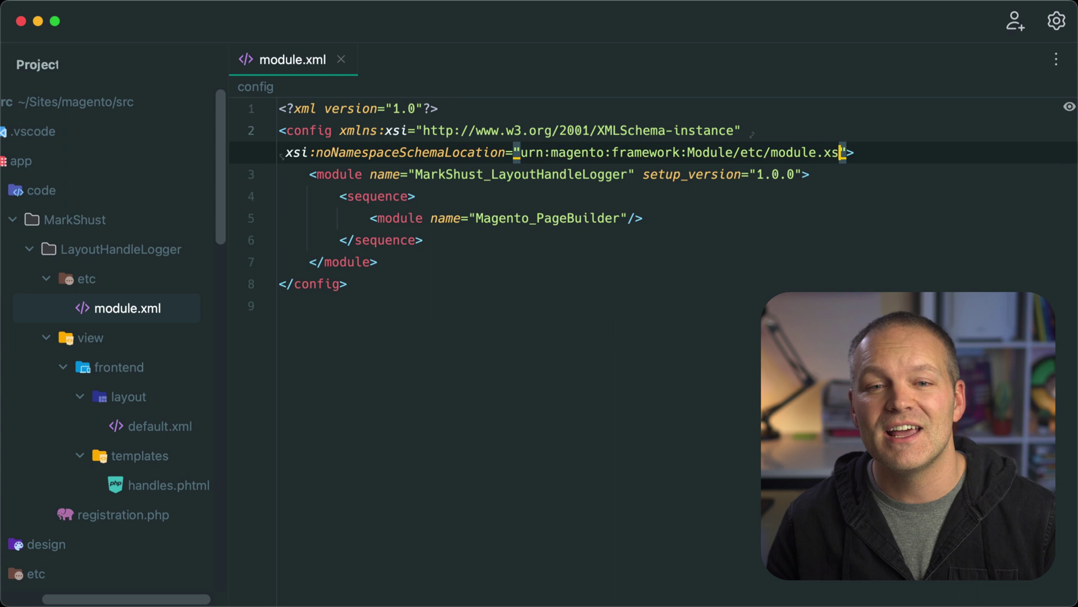
pyautogui.write('d')
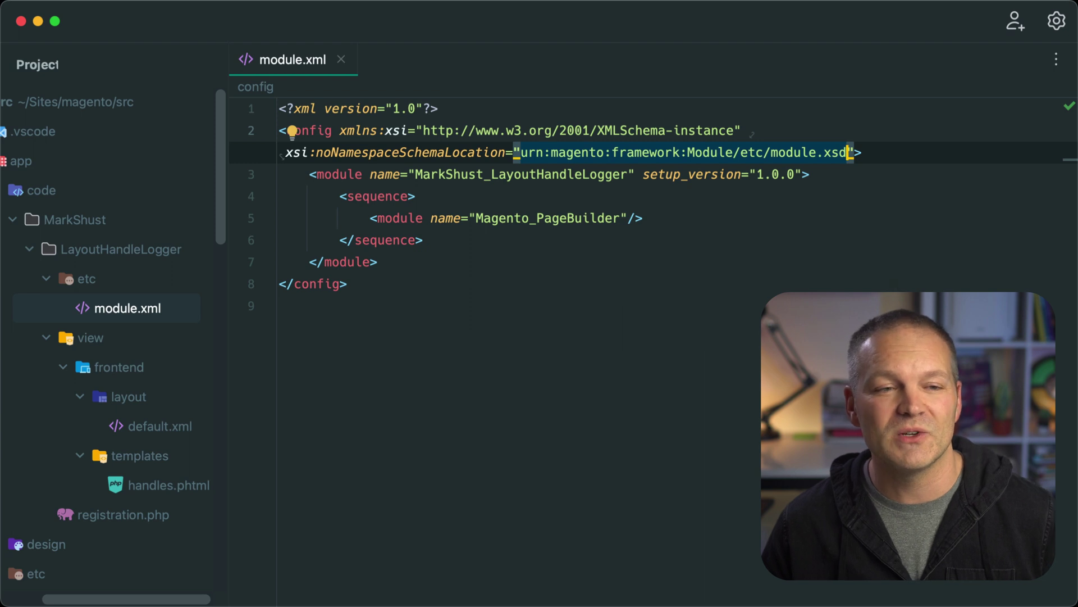
# Step: Delete the <sequence> block from module.xml
pyautogui.press('Down')
pyautogui.press('Down')
pyautogui.press('Down')
pyautogui.hotkey('shift', 'Up')
pyautogui.hotkey('shift', 'Up')
pyautogui.press('BackSpace')
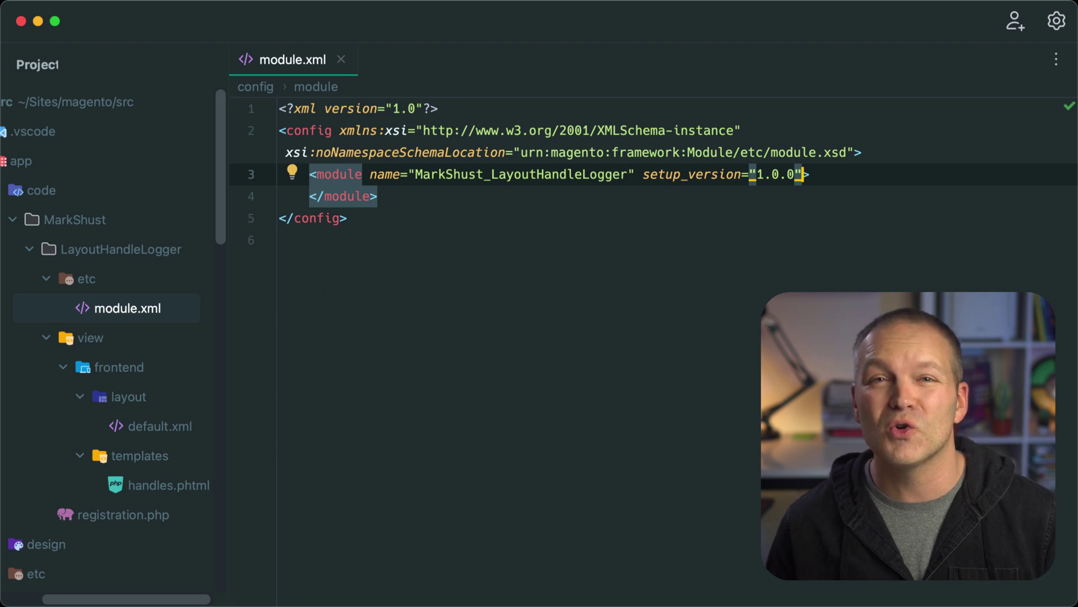
# Step: Remove the setup_version attribute and the separate closing </module> tag
pyautogui.hotkey('alt', 'Left')
pyautogui.hotkey('alt', 'Left')
pyautogui.hotkey('alt', 'Left')
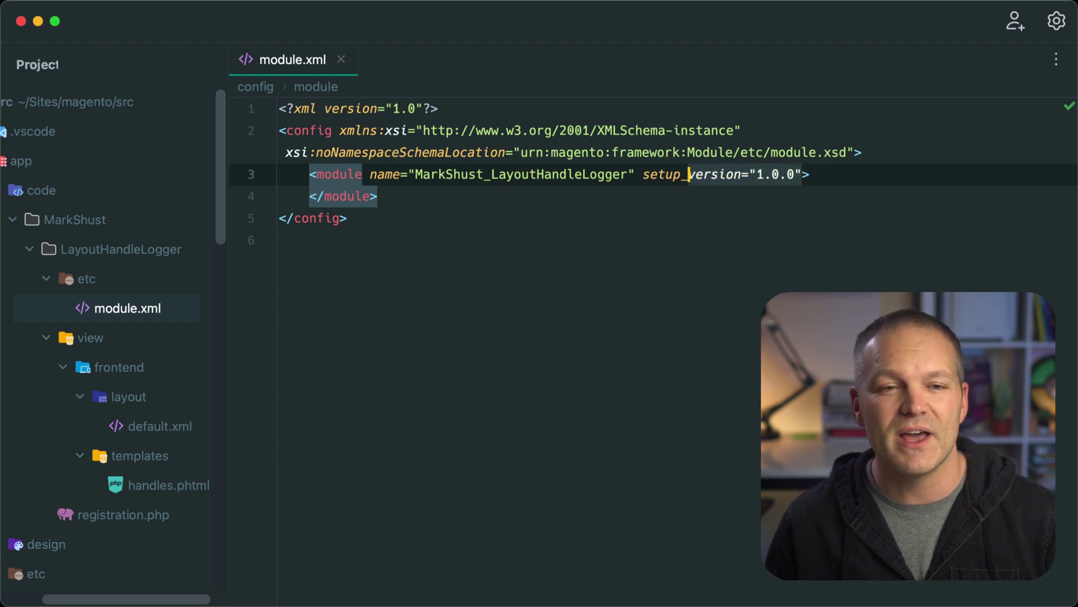
pyautogui.hotkey('alt', 'Left')
pyautogui.press('Left')
pyautogui.hotkey('alt', 'shift', 'Right')
pyautogui.hotkey('alt', 'shift', 'Right')
pyautogui.hotkey('alt', 'shift', 'Right')
pyautogui.press('BackSpace')
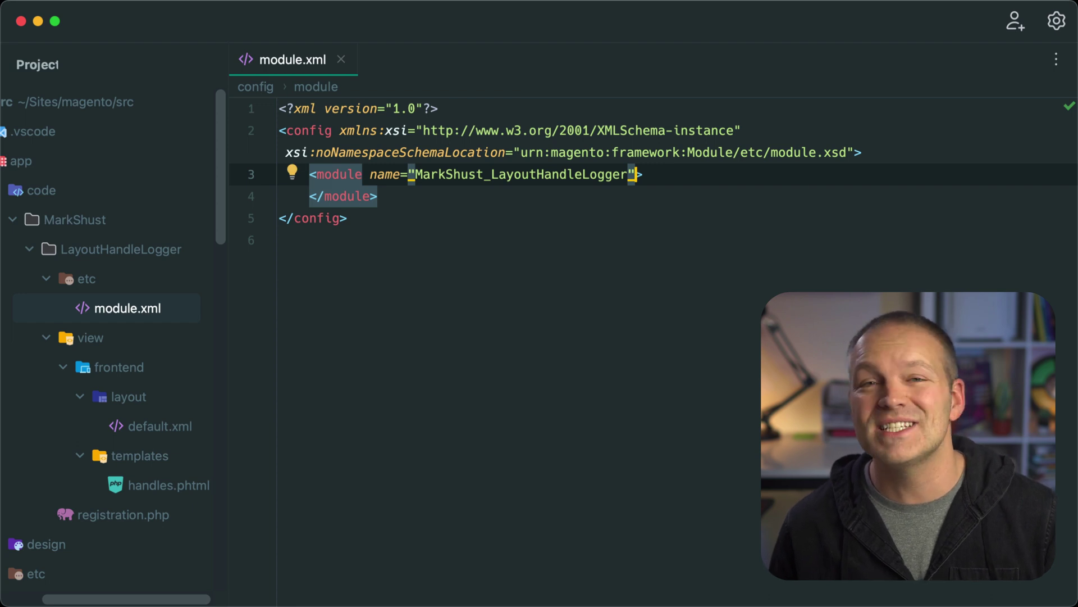
pyautogui.press('Down')
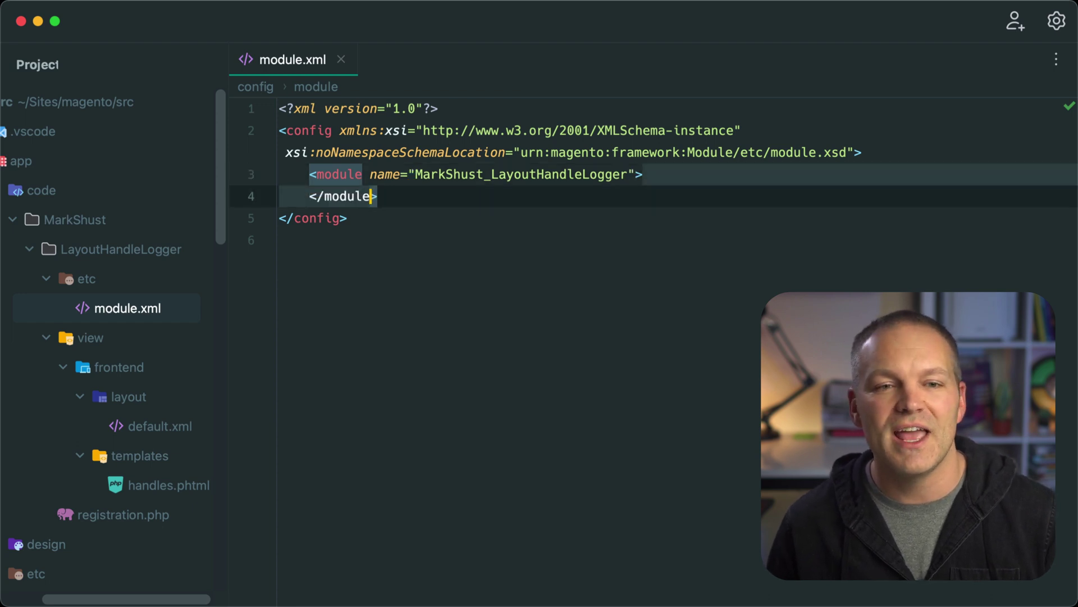
pyautogui.press('super+z')
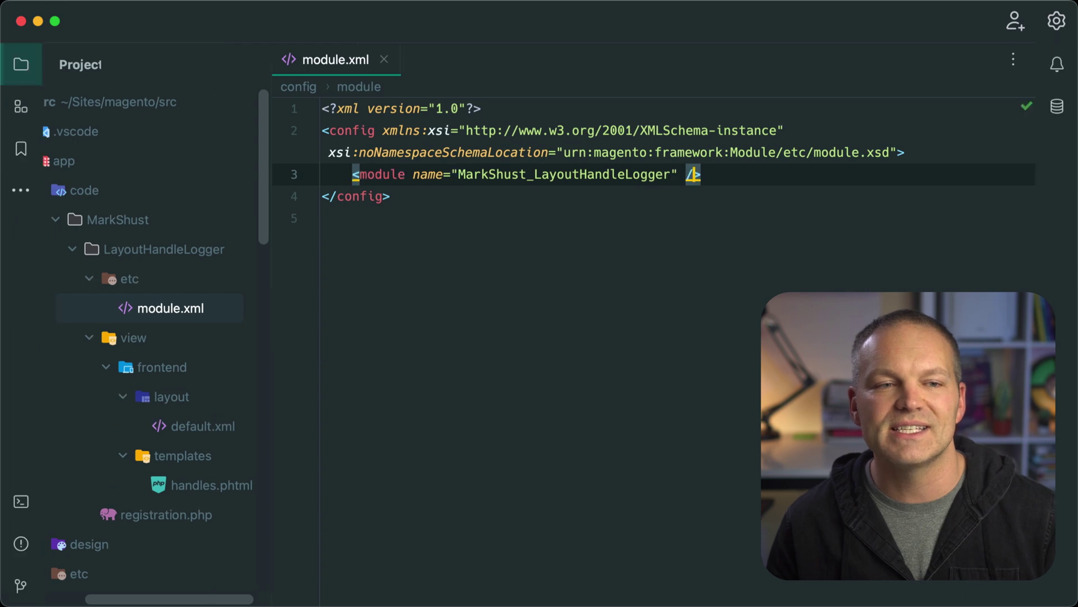